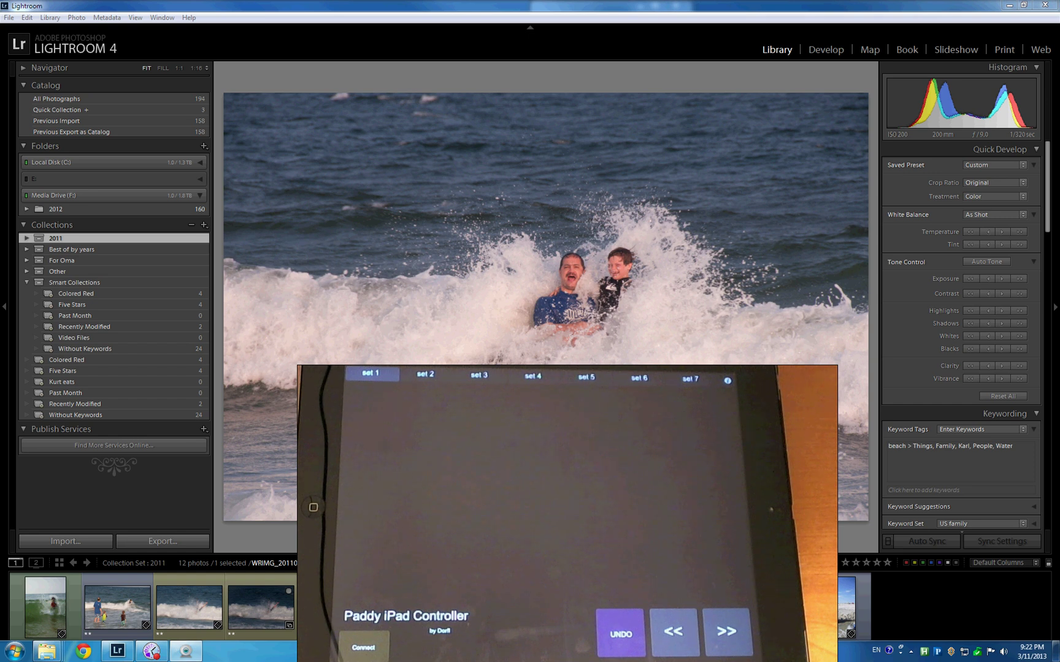
Step: Advance to the next photo, the boy waving in the surf
{"action": "key", "text": "Right"}
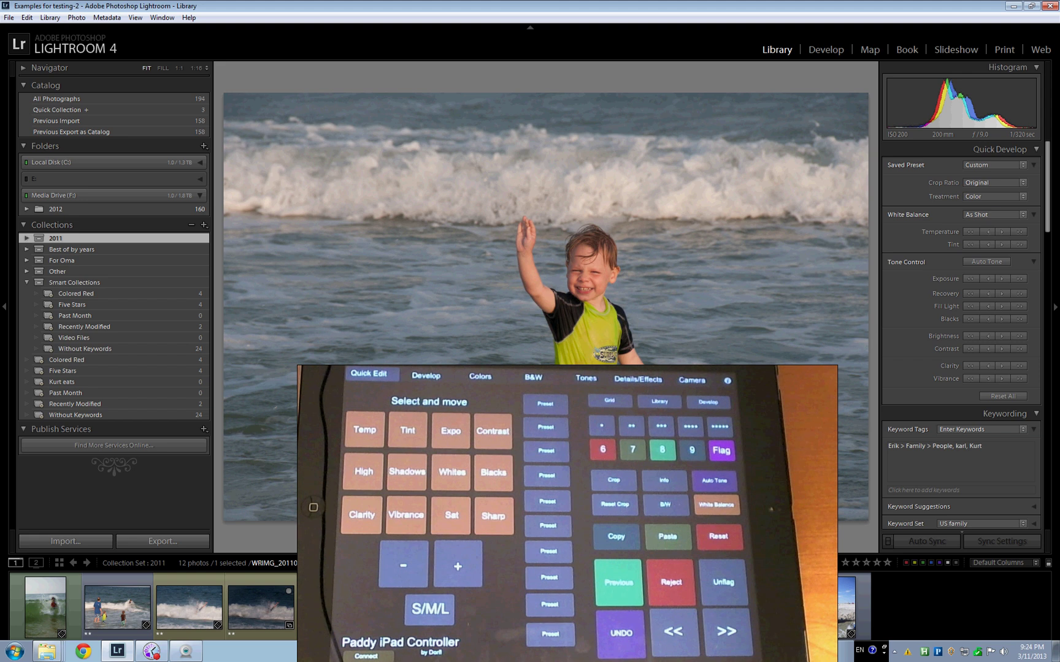
Step: Switch the waving-boy photo into the Develop module
{"action": "left_click", "coordinate": [837, 54]}
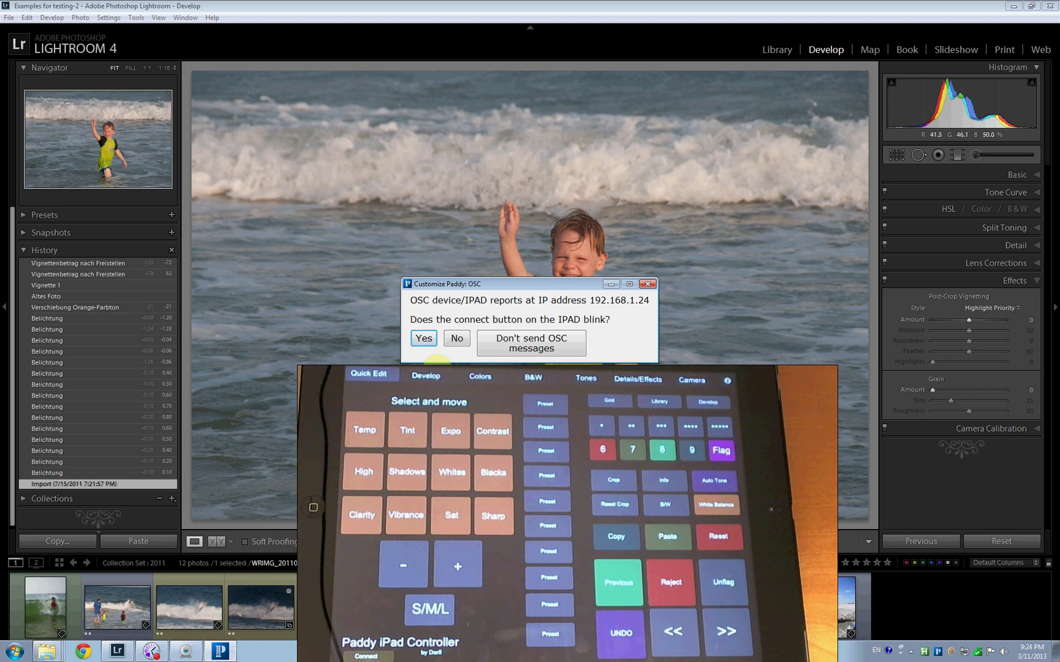
Step: Confirm the connect light blinks, test with the Tempe slider, and dismiss the restart warning
{"action": "left_click", "coordinate": [424, 338]}
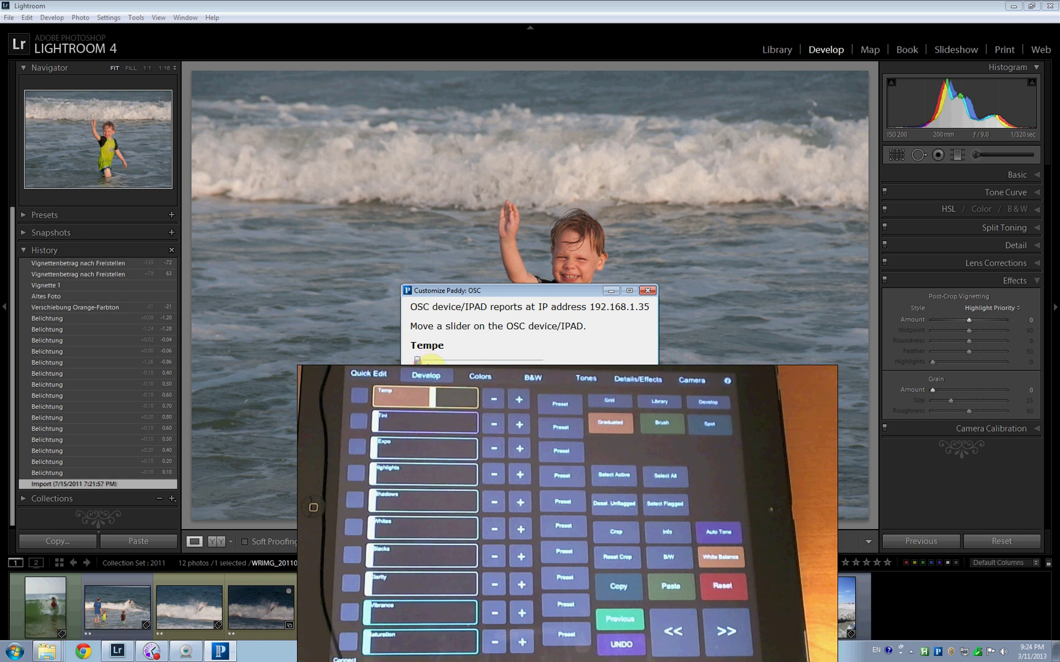
{"action": "left_click_drag", "start_coordinate": [418, 360], "coordinate": [477, 360]}
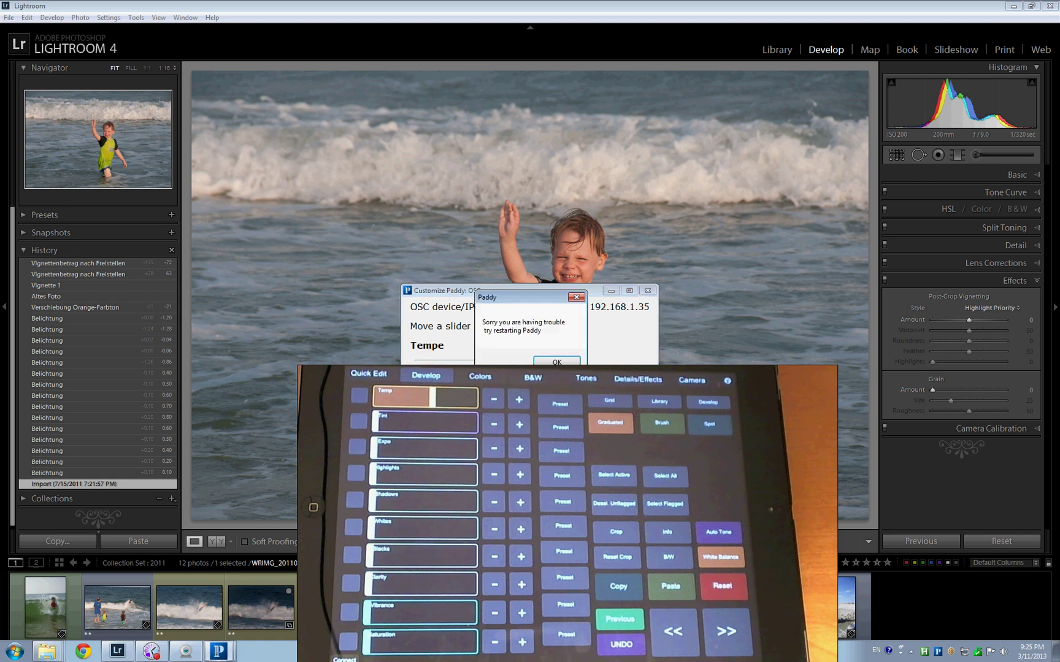
{"action": "left_click", "coordinate": [556, 361]}
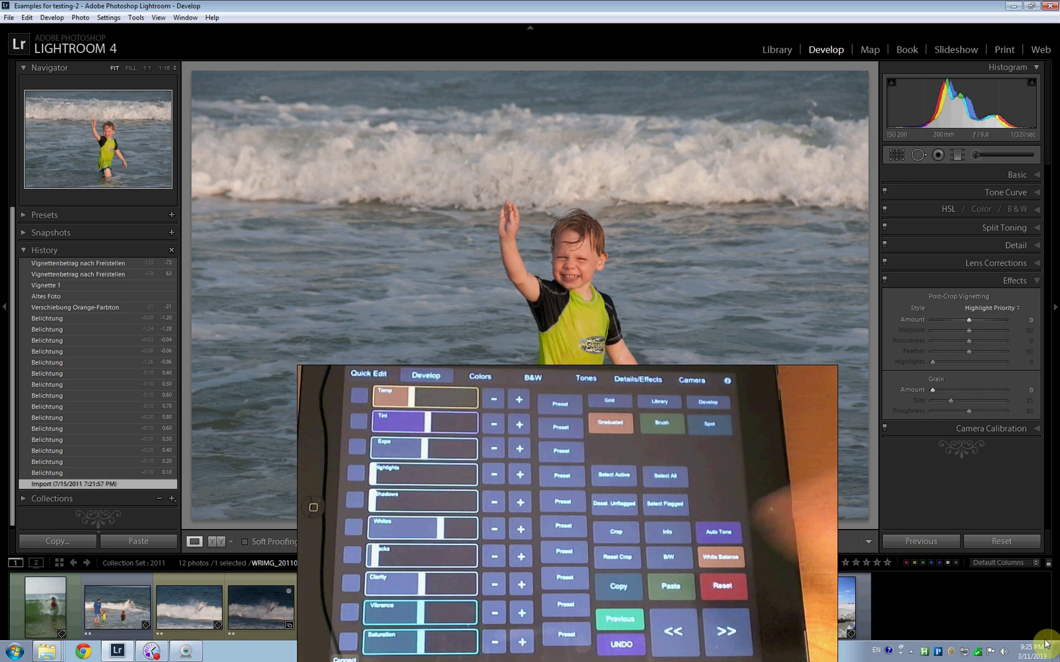
{"action": "right_click", "coordinate": [938, 652]}
Step: Restart Paddy from its tray menu and answer Yes to the iPad connection check
{"action": "left_click", "coordinate": [976, 561]}
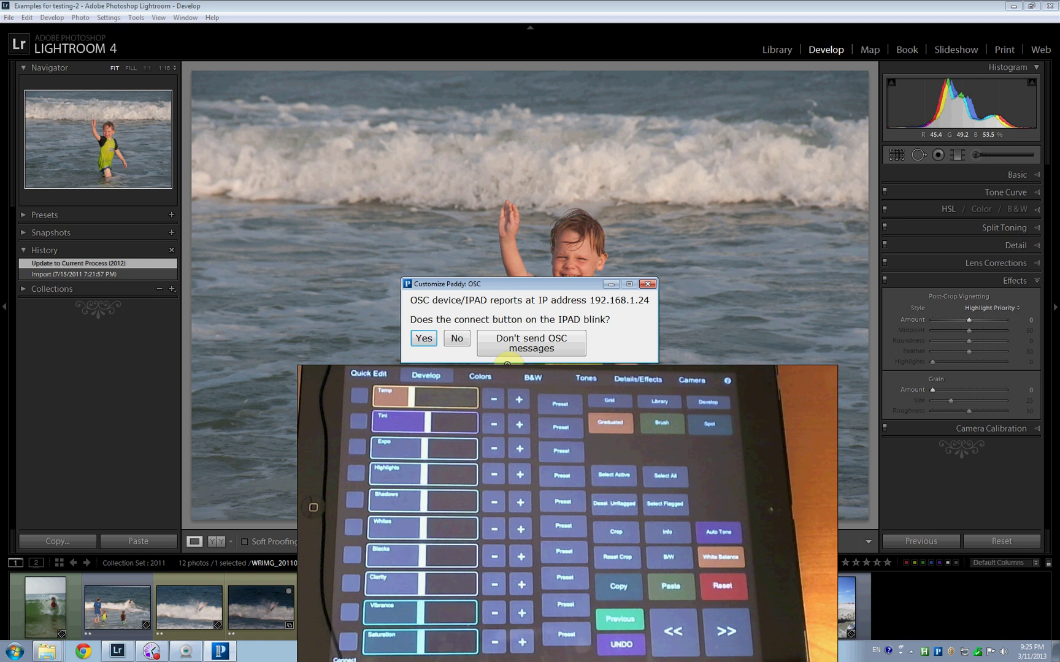
{"action": "left_click", "coordinate": [421, 339]}
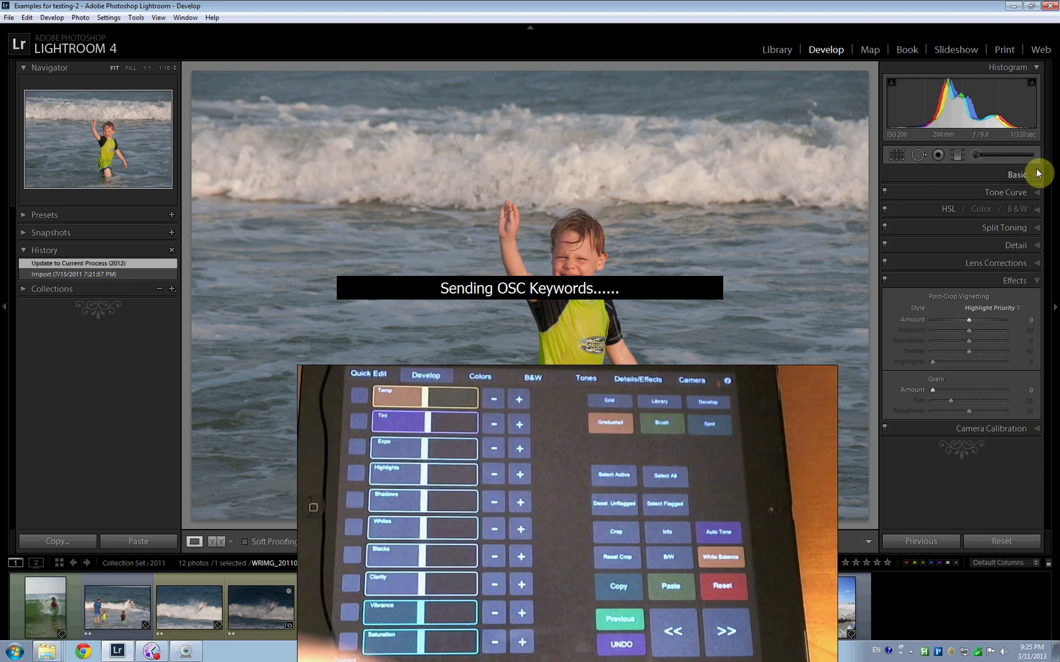
Step: Expand the Basic panel and cool the white balance, lowering Temp to about 5712
{"action": "left_click", "coordinate": [1017, 176]}
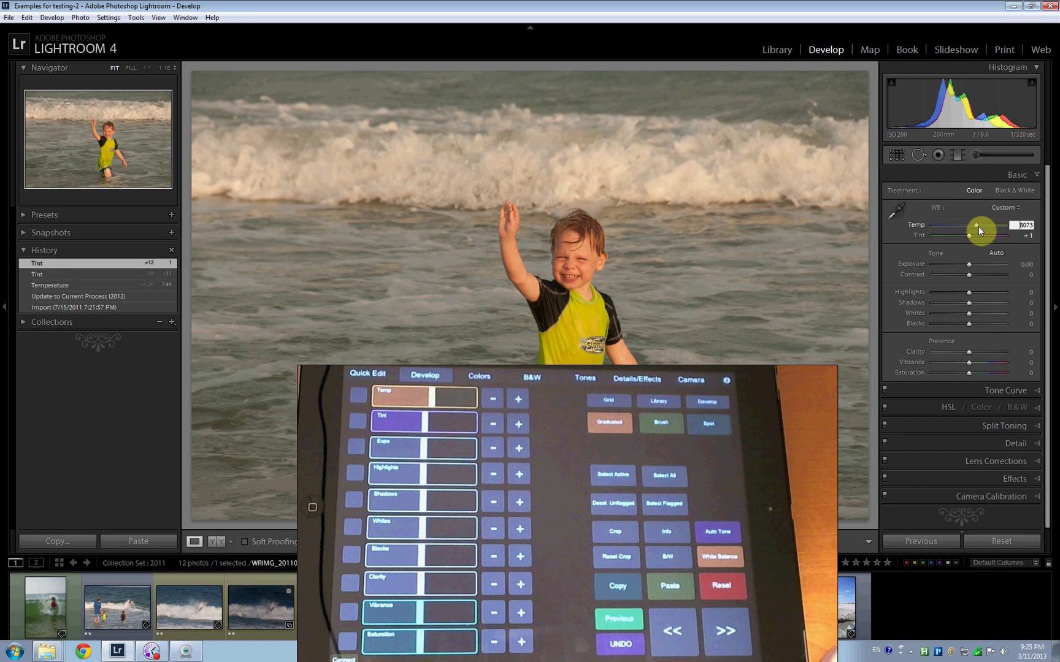
{"action": "left_click", "coordinate": [980, 226]}
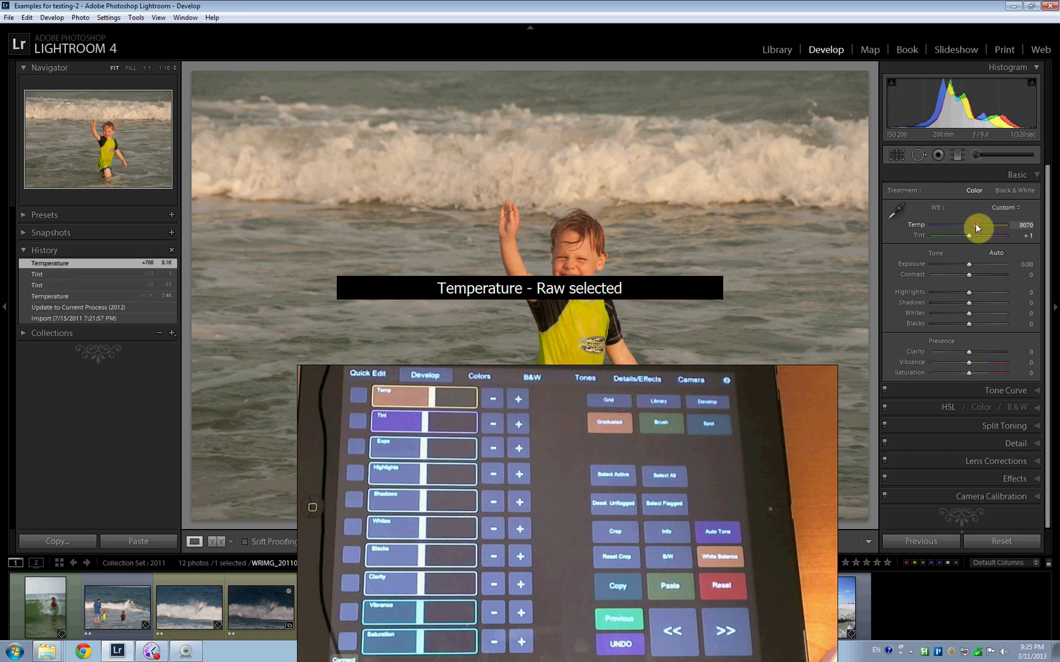
{"action": "mouse_move", "coordinate": [975, 225]}
{"action": "left_mouse_down"}
{"action": "mouse_move", "coordinate": [953, 233]}
{"action": "mouse_move", "coordinate": [988, 219]}
{"action": "mouse_move", "coordinate": [971, 226]}
{"action": "left_mouse_up"}
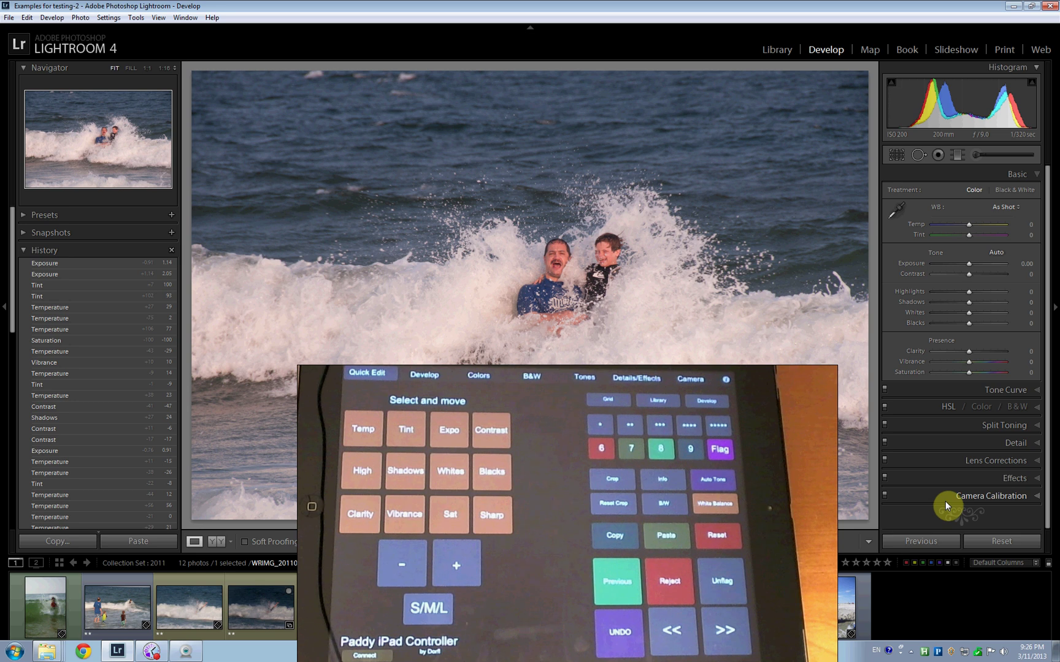
Step: Go back to the waving-boy photo and reset all its develop settings with Ctrl+Shift+R
{"action": "key", "text": "Right"}
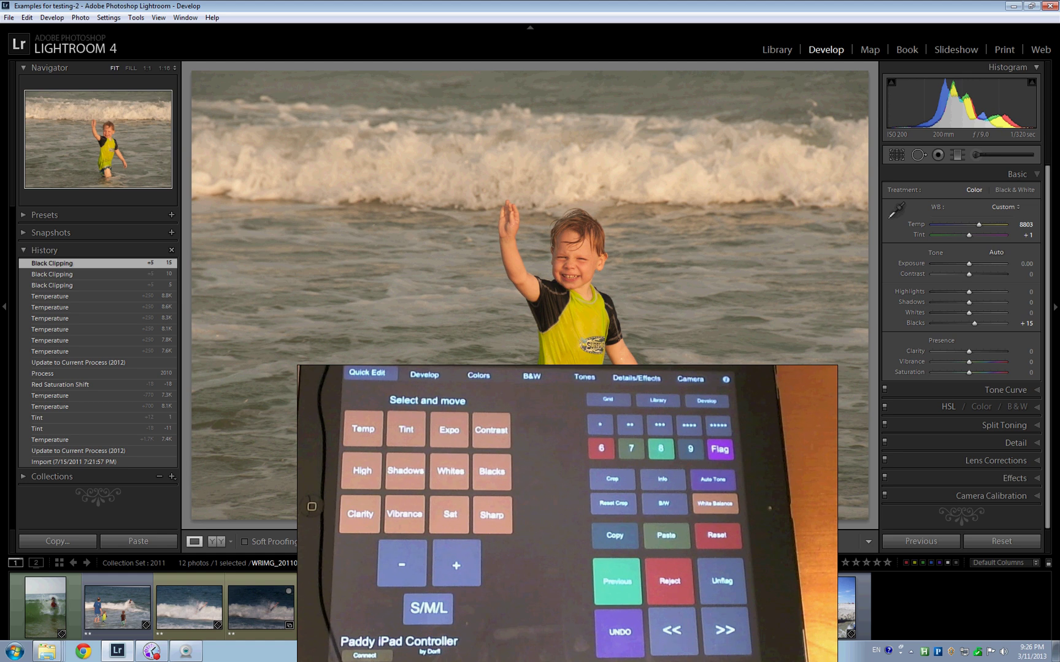
{"action": "key", "text": "ctrl+shift+r"}
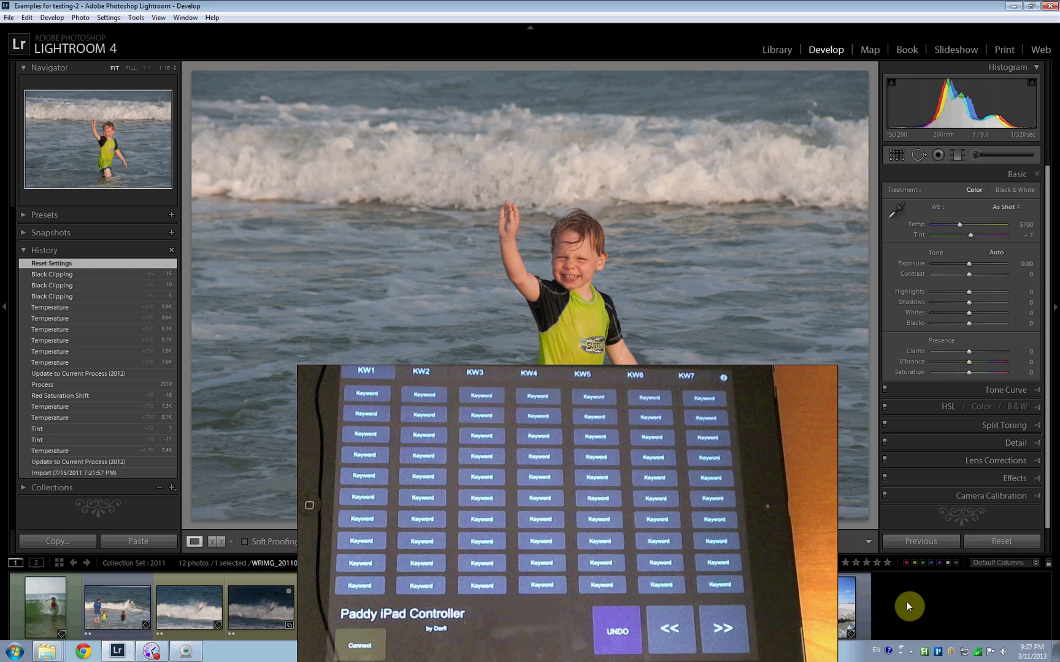
Step: Open Paddy's OSC keyword button setup and rename the first keyword tab to Names
{"action": "right_click", "coordinate": [940, 654]}
{"action": "mouse_move", "coordinate": [951, 638]}
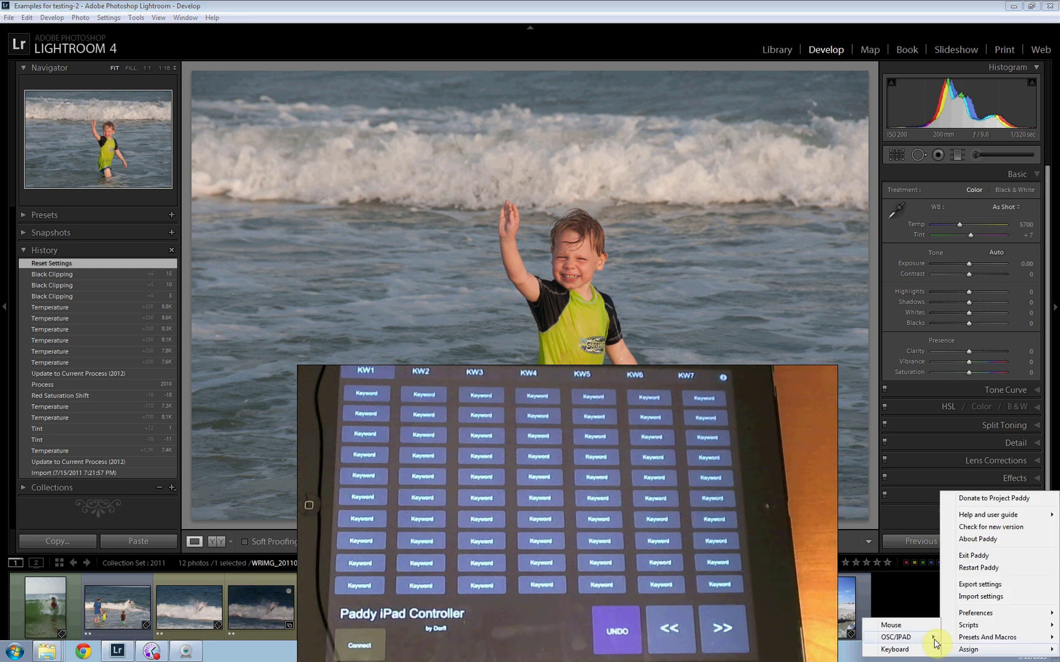
{"action": "left_click", "coordinate": [987, 651]}
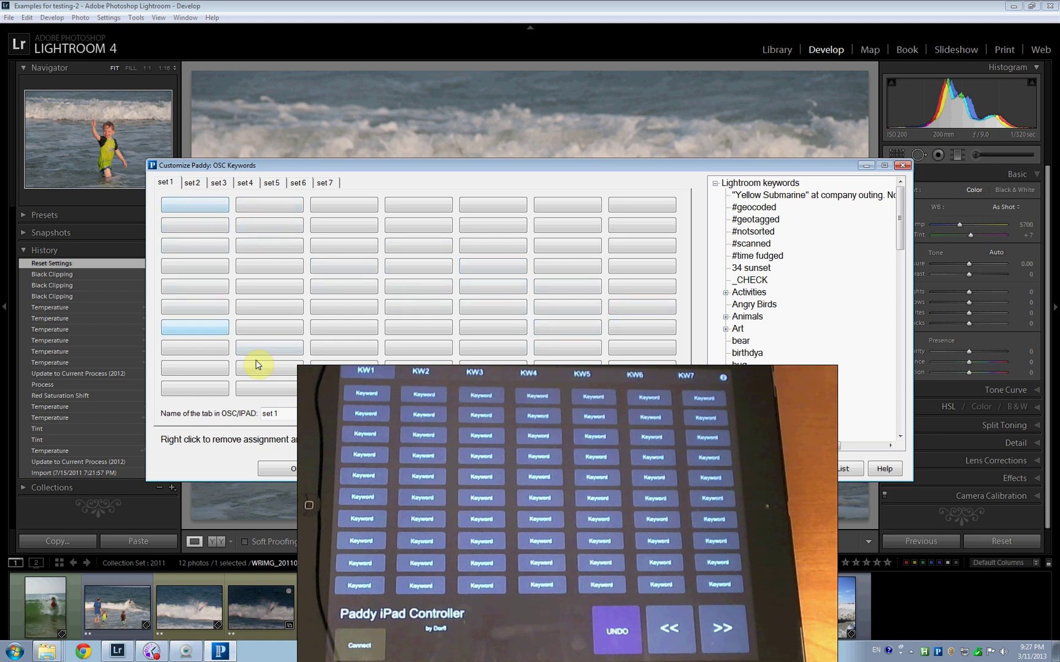
{"action": "left_click_drag", "start_coordinate": [289, 411], "coordinate": [227, 420]}
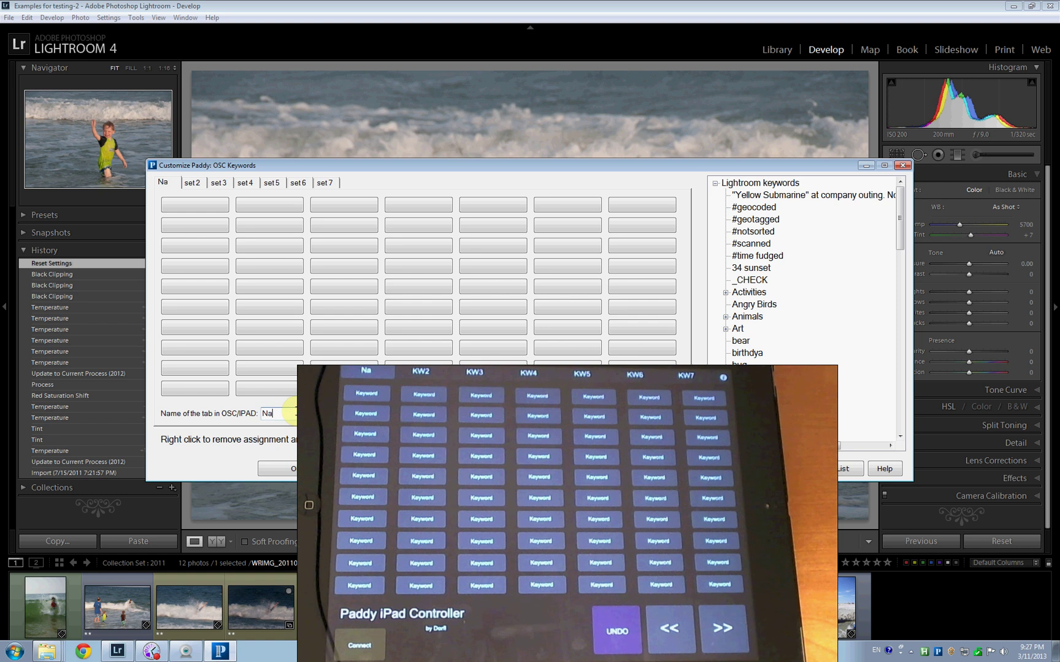
{"action": "type", "text": "e"}
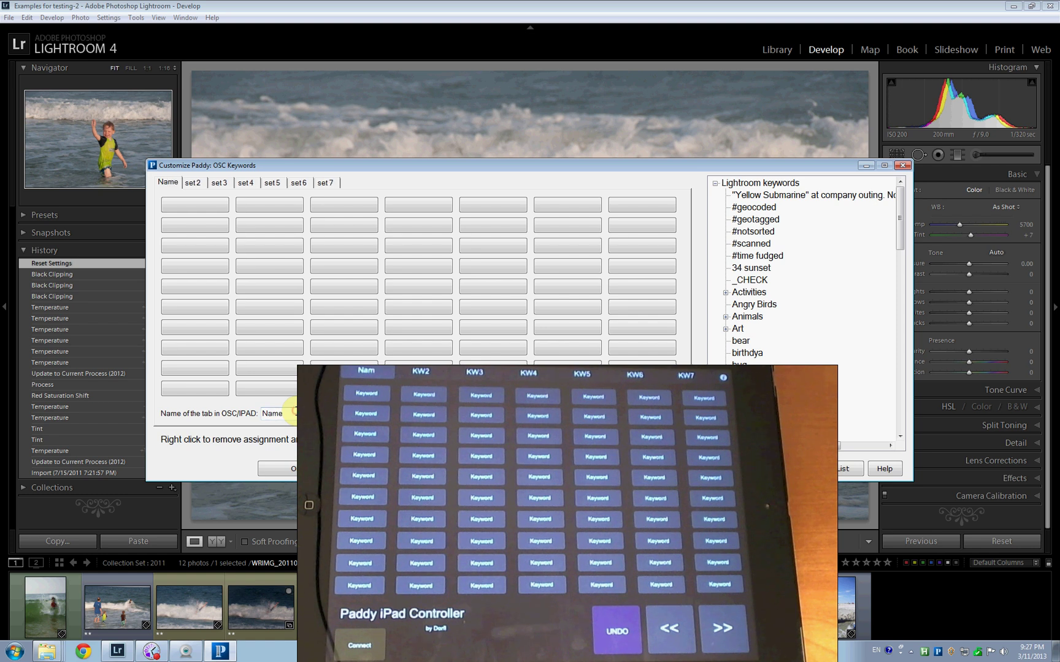
{"action": "type", "text": "s"}
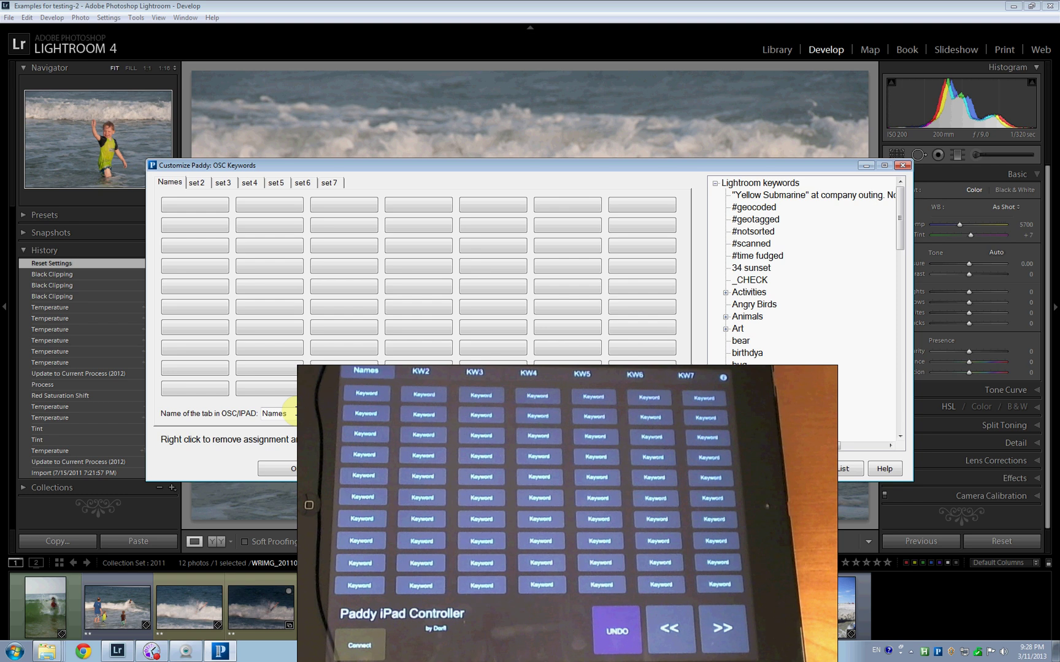
Step: Rename the second keyword tab to activities, then return to the Names set
{"action": "left_click", "coordinate": [202, 186]}
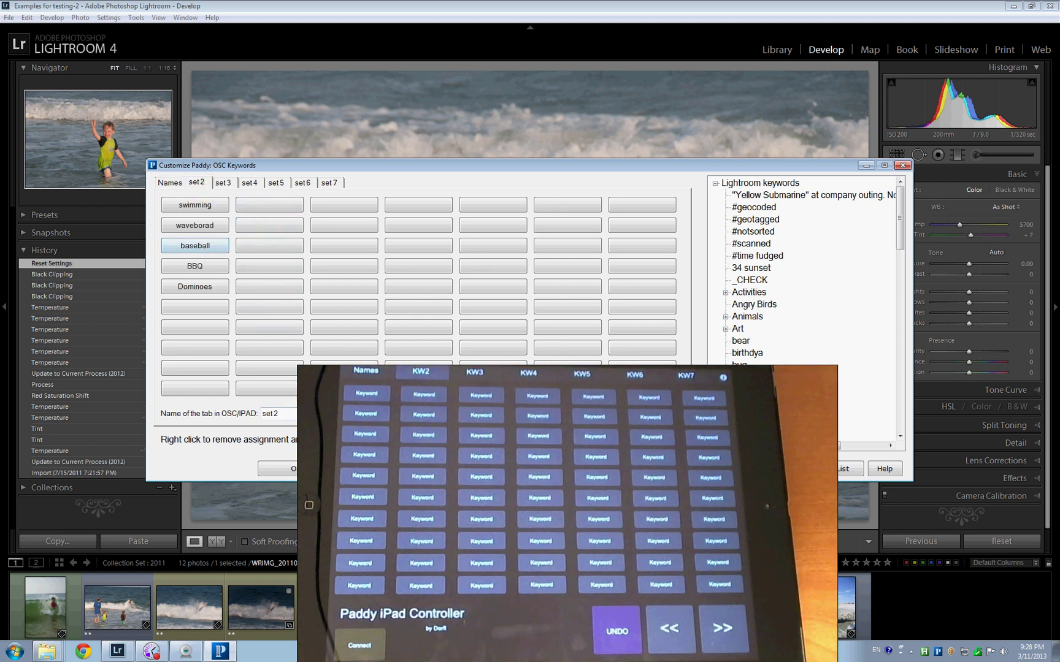
{"action": "left_click_drag", "start_coordinate": [288, 413], "coordinate": [222, 415]}
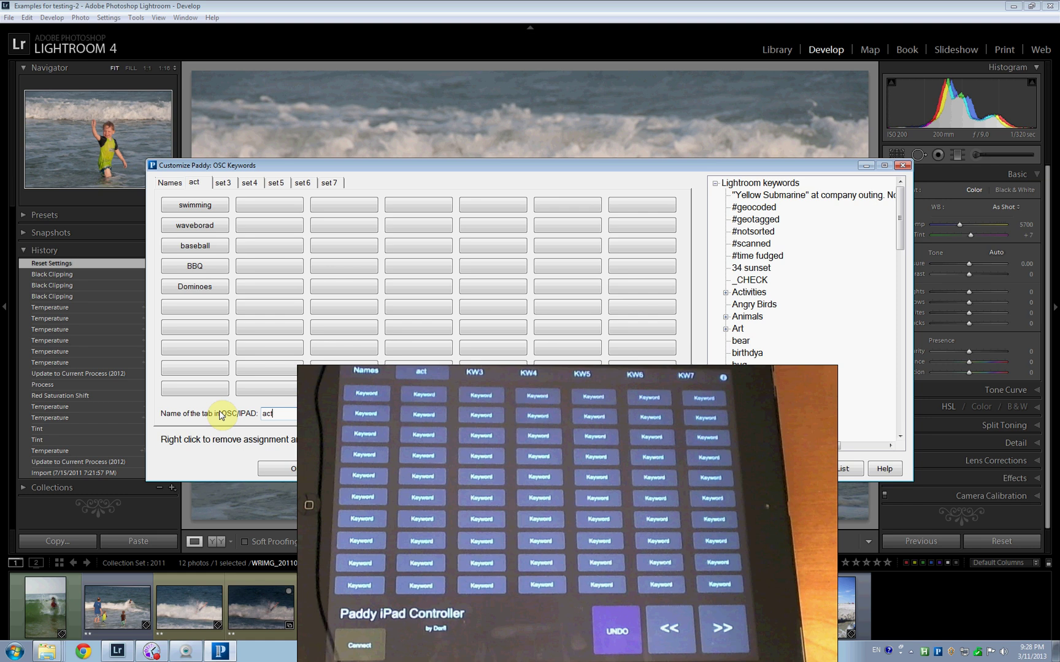
{"action": "type", "text": "activities"}
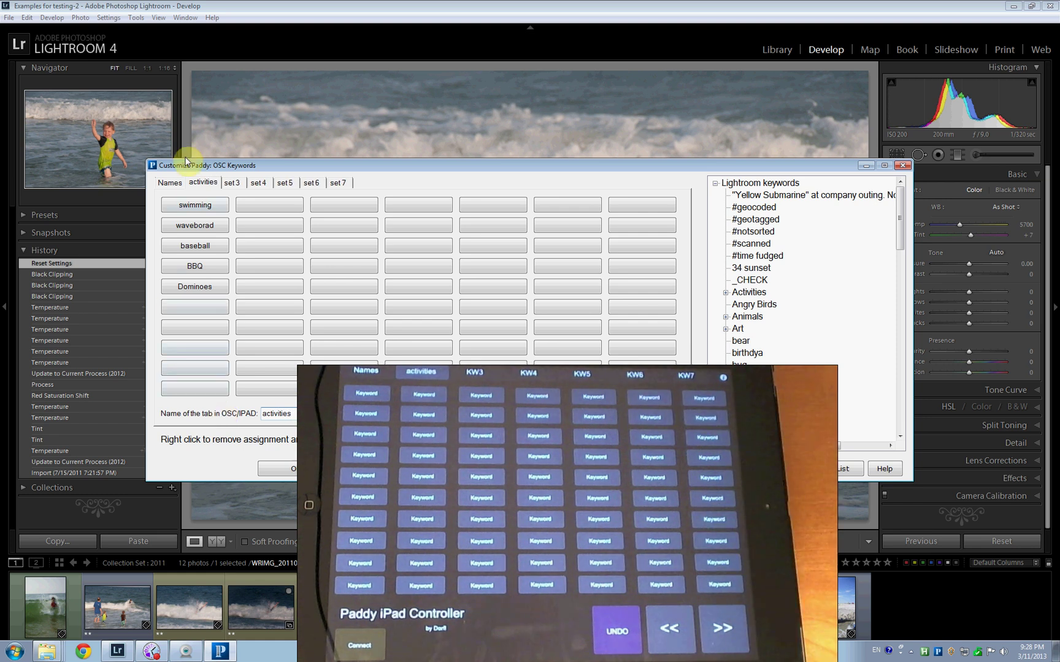
{"action": "left_click", "coordinate": [163, 184]}
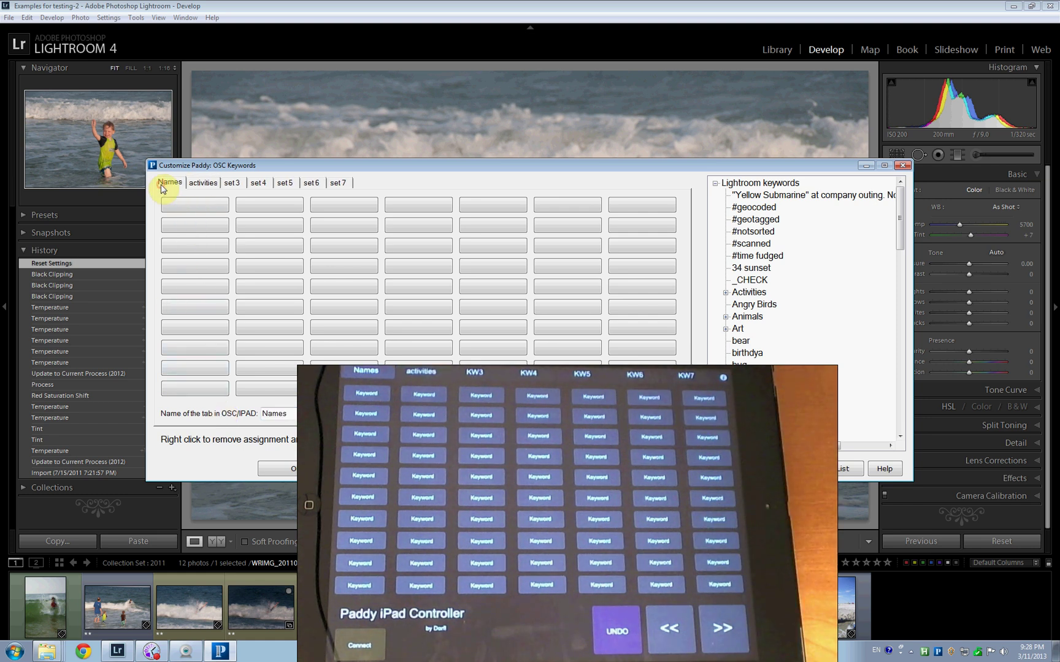
Step: Pick the first Names keyword slot, approve sending keywords to the iPad, and browse the keyword list
{"action": "left_click", "coordinate": [184, 206]}
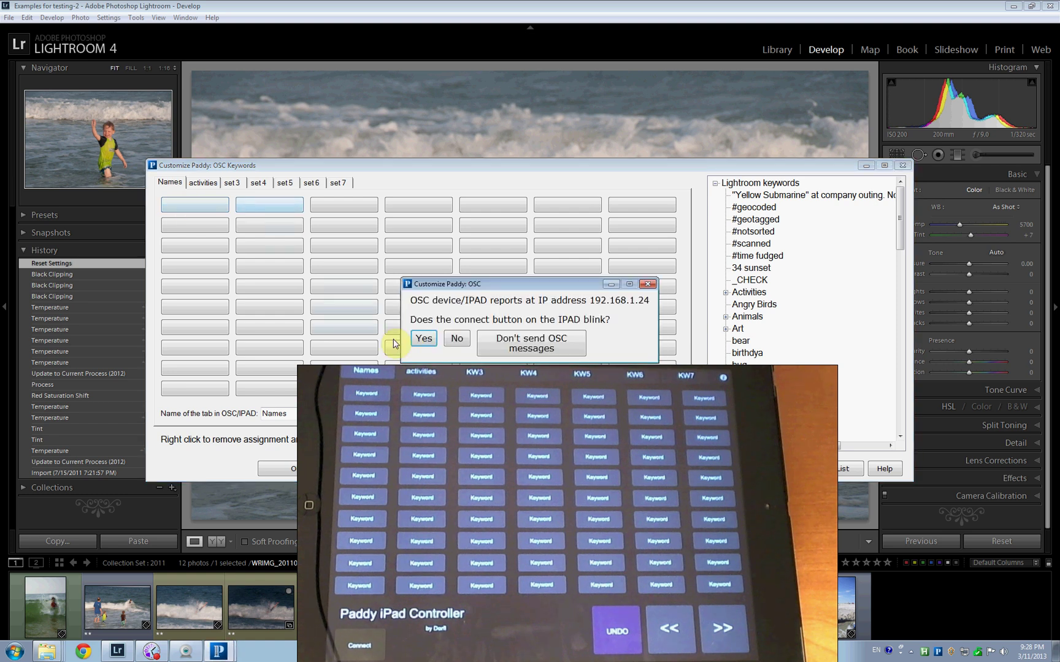
{"action": "left_click", "coordinate": [432, 343]}
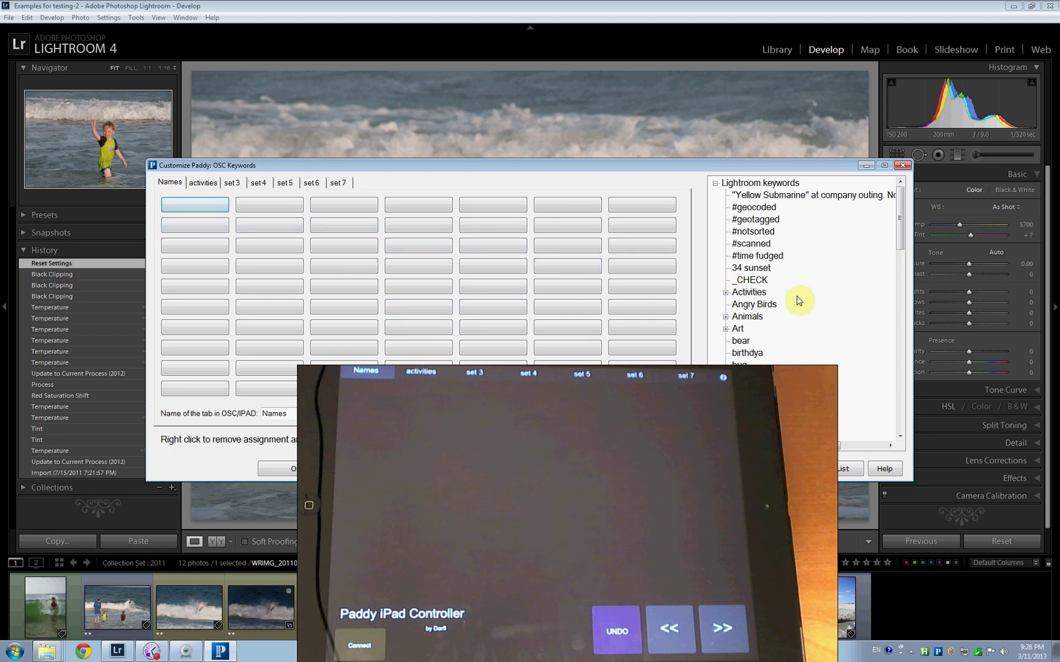
{"action": "left_click", "coordinate": [898, 241]}
{"action": "mouse_move", "coordinate": [898, 243]}
{"action": "left_mouse_down"}
{"action": "mouse_move", "coordinate": [891, 368]}
{"action": "mouse_move", "coordinate": [887, 359]}
{"action": "left_mouse_up"}
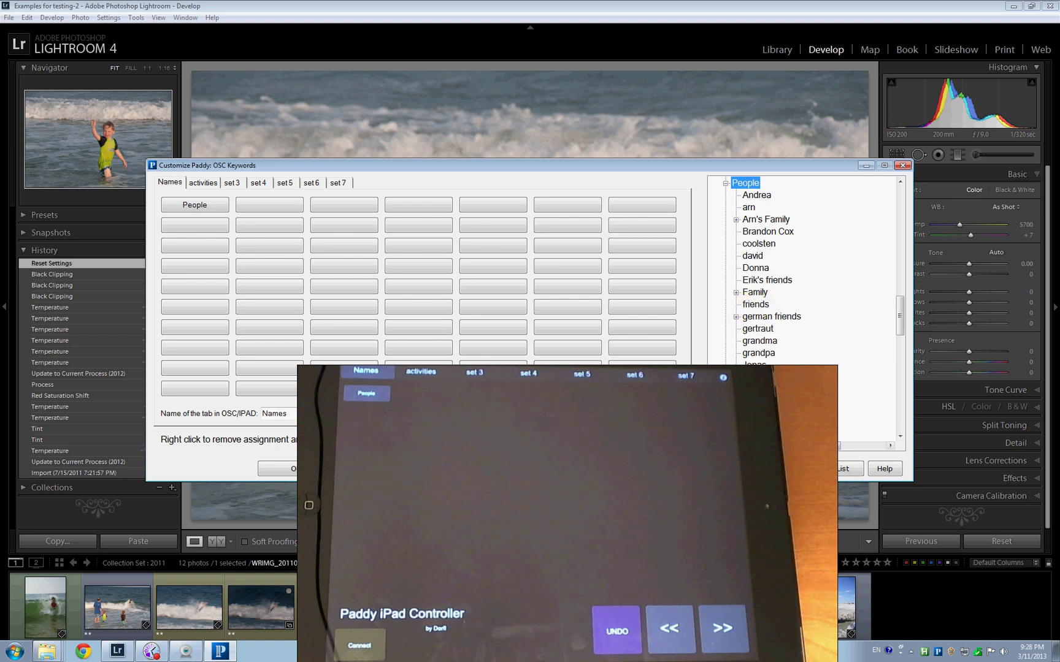
Step: Expand the Family keyword group in the keyword tree
{"action": "left_click", "coordinate": [736, 294]}
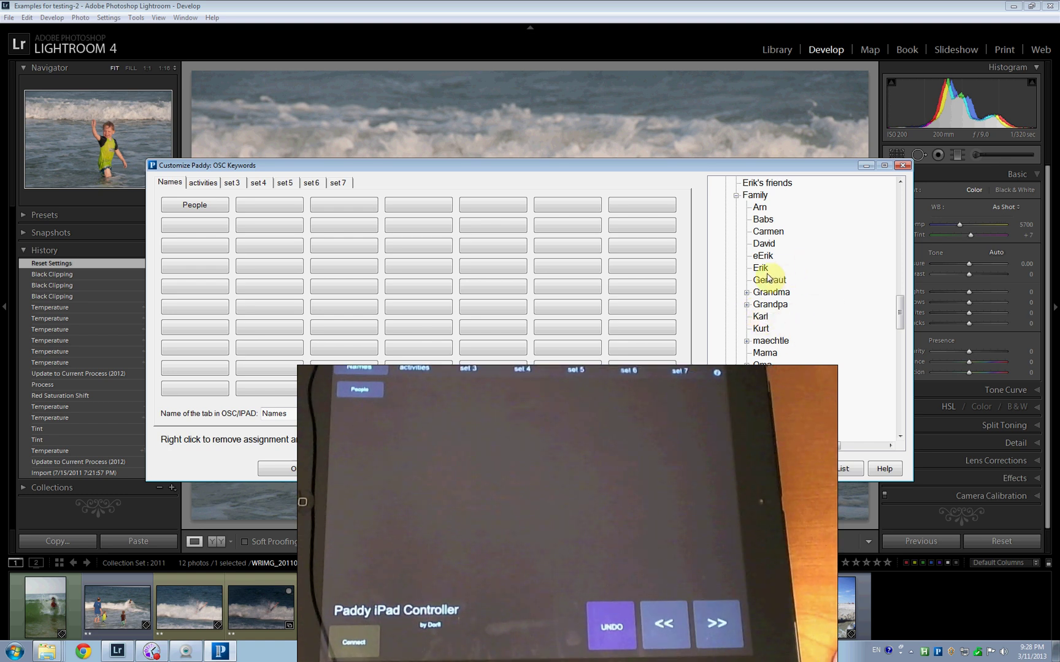
Step: Assign the Karl keyword from the Family group to the second Names button
{"action": "left_click", "coordinate": [177, 230]}
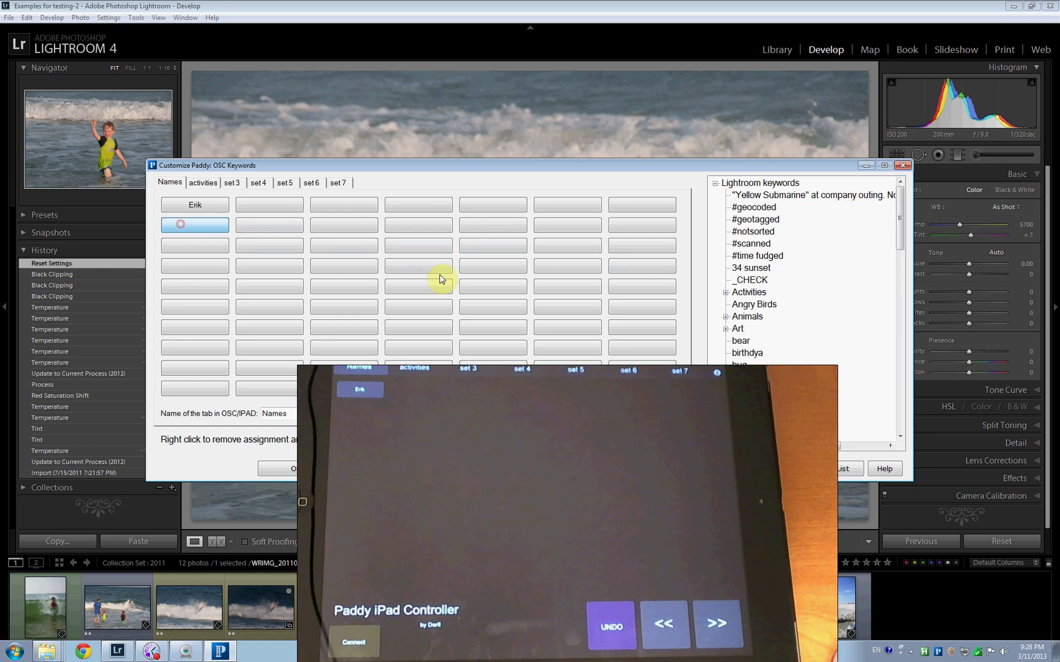
{"action": "left_click", "coordinate": [761, 183]}
{"action": "scroll", "coordinate": [803, 273], "scroll_direction": "down", "scroll_amount": 6}
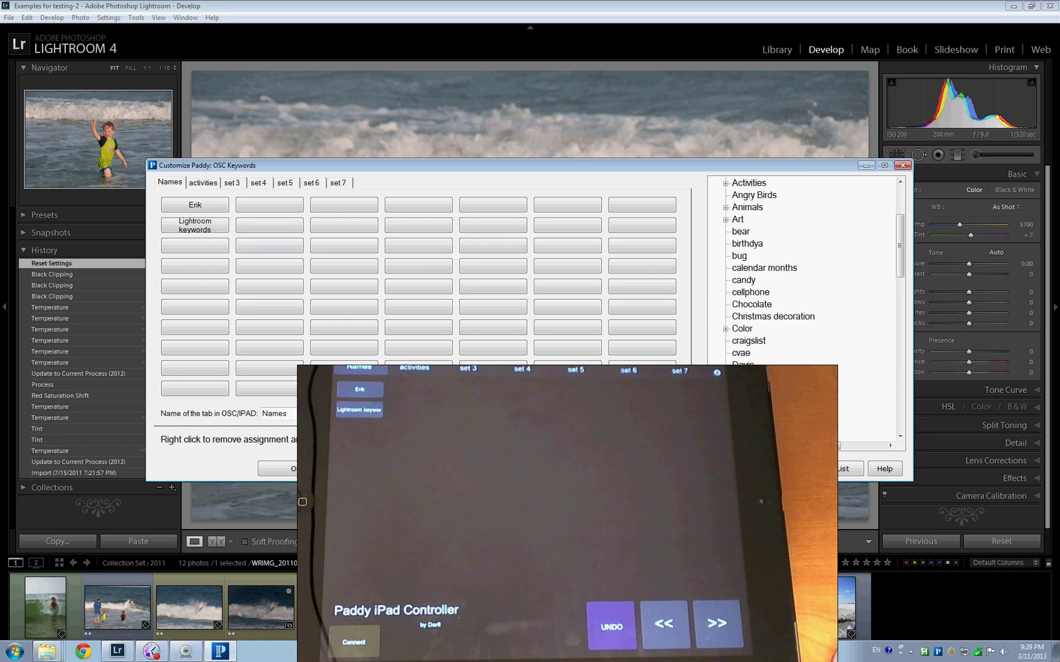
{"action": "scroll", "coordinate": [724, 353], "scroll_direction": "down", "scroll_amount": 2}
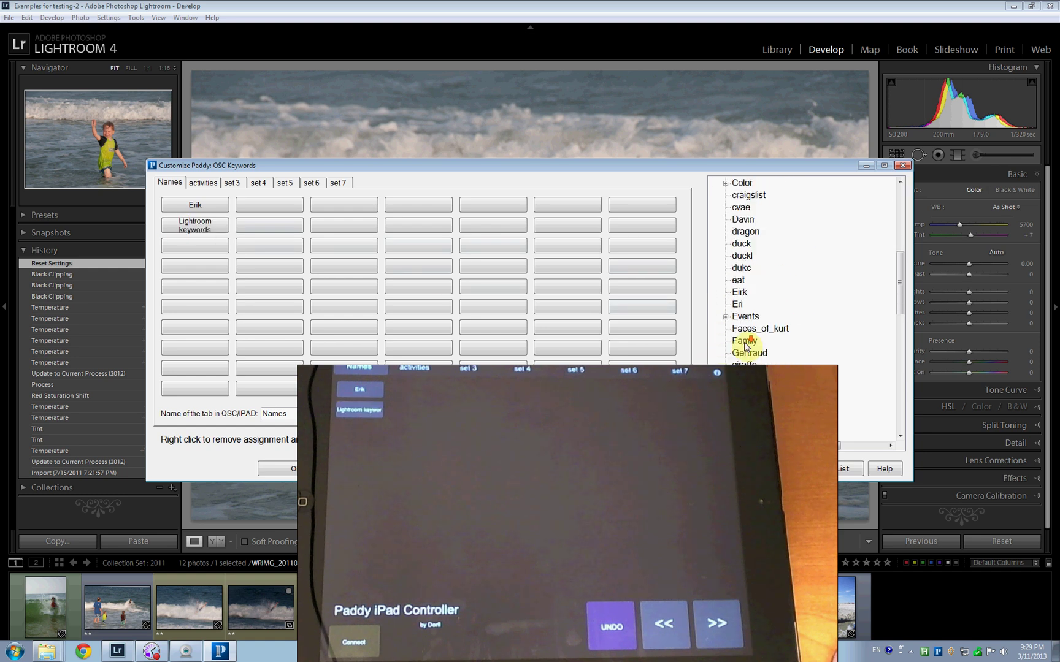
{"action": "scroll", "coordinate": [747, 345], "scroll_direction": "up", "scroll_amount": 2}
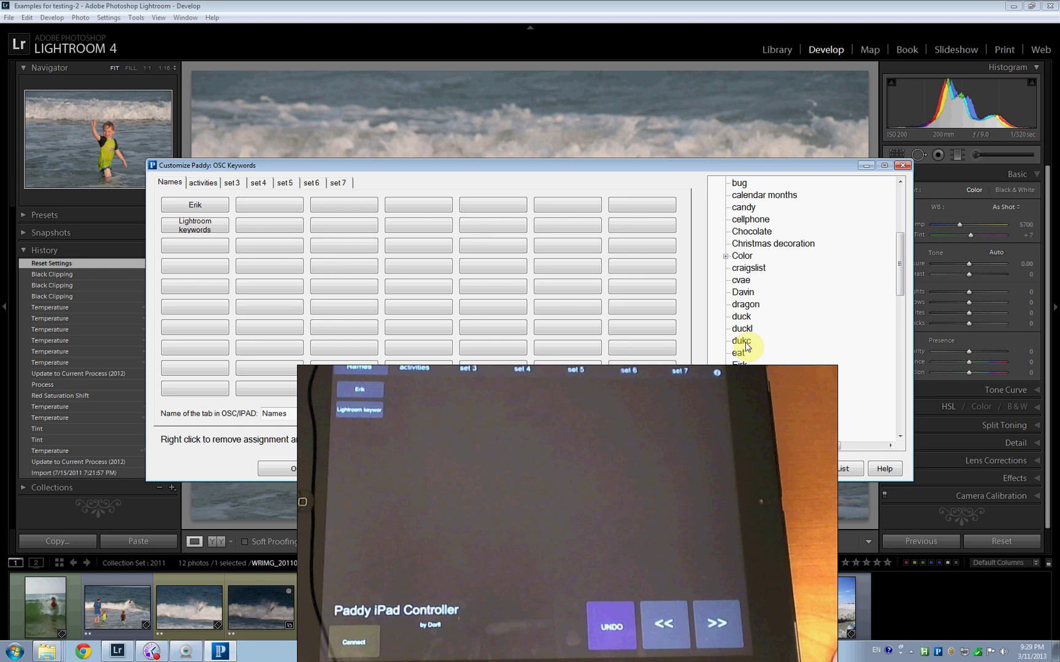
{"action": "scroll", "coordinate": [747, 345], "scroll_direction": "down", "scroll_amount": 7}
{"action": "scroll", "coordinate": [746, 346], "scroll_direction": "down", "scroll_amount": 2}
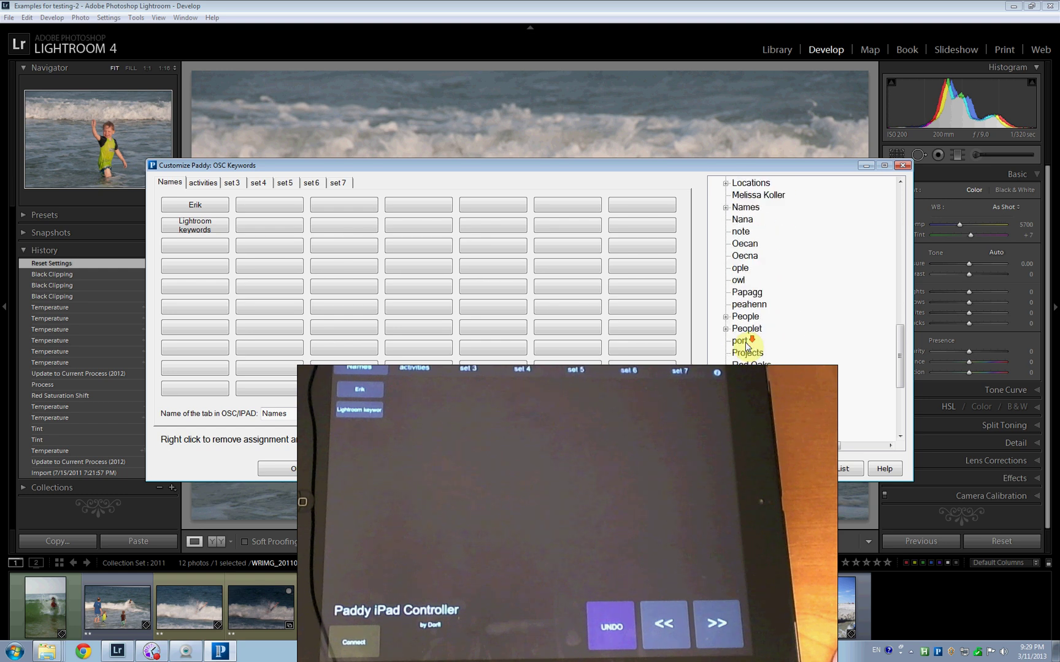
{"action": "left_click", "coordinate": [725, 318]}
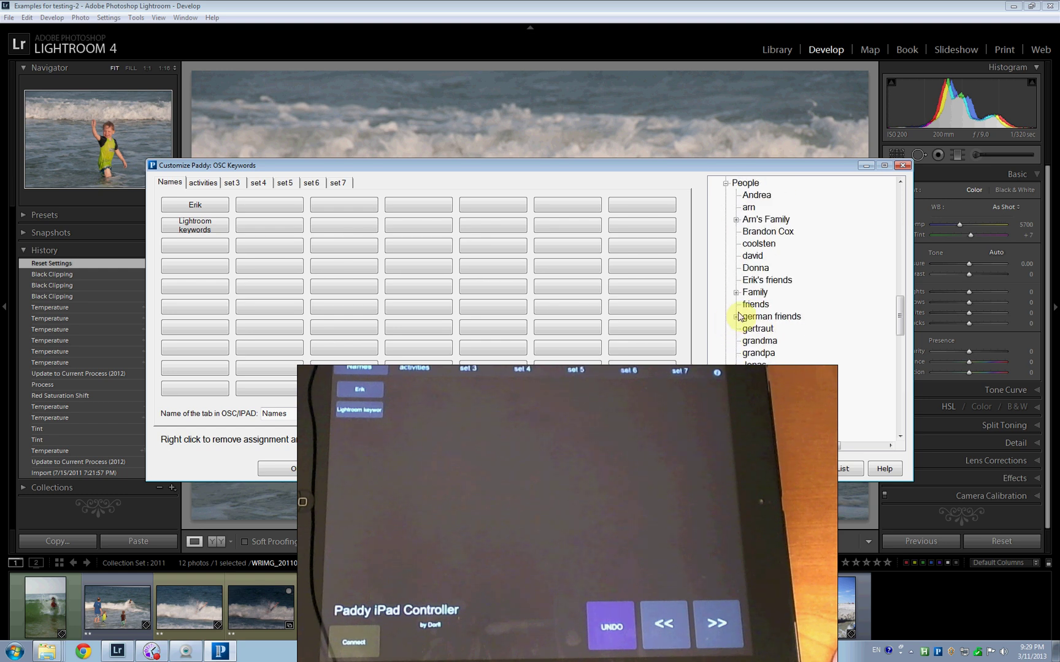
{"action": "left_click", "coordinate": [736, 293]}
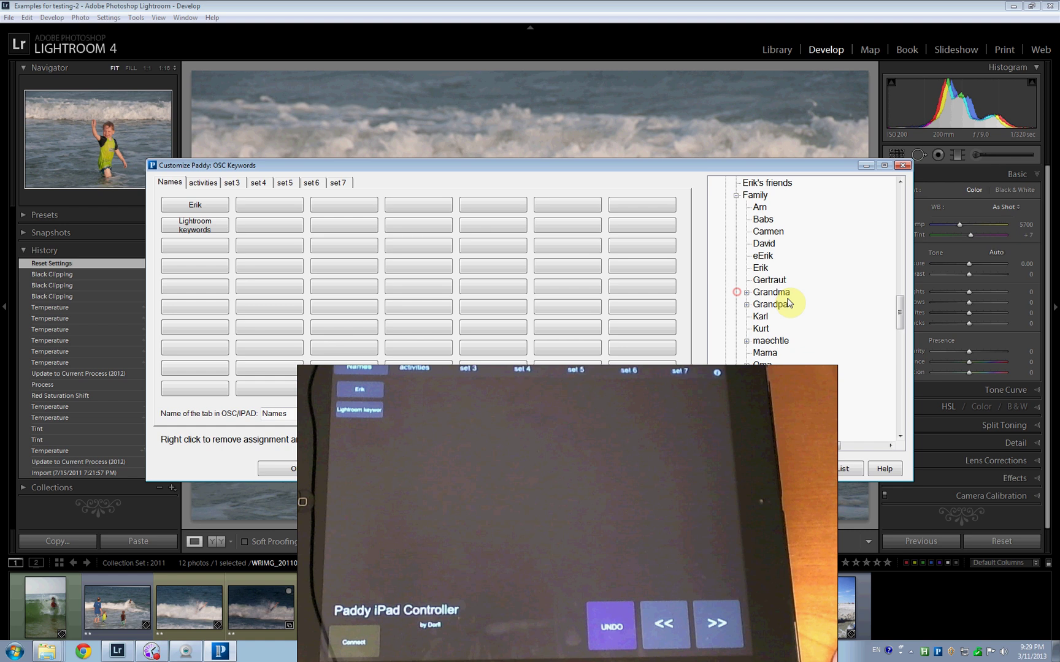
{"action": "left_click", "coordinate": [764, 320]}
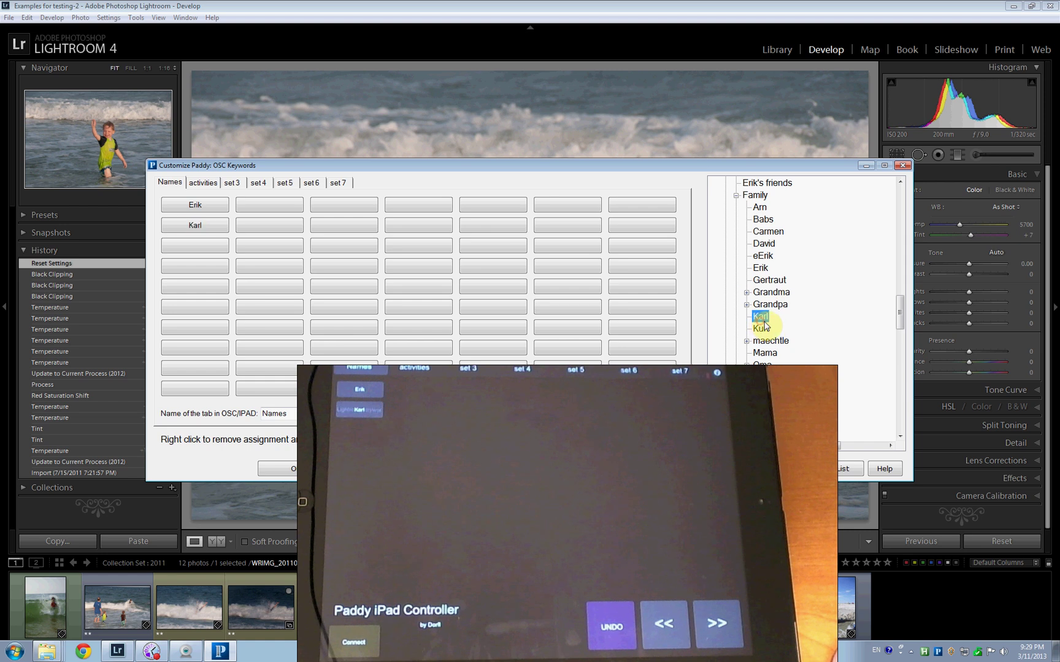
Step: Assign the karl keyword from People to the third Names button, replacing 34 sunset
{"action": "left_click", "coordinate": [209, 248]}
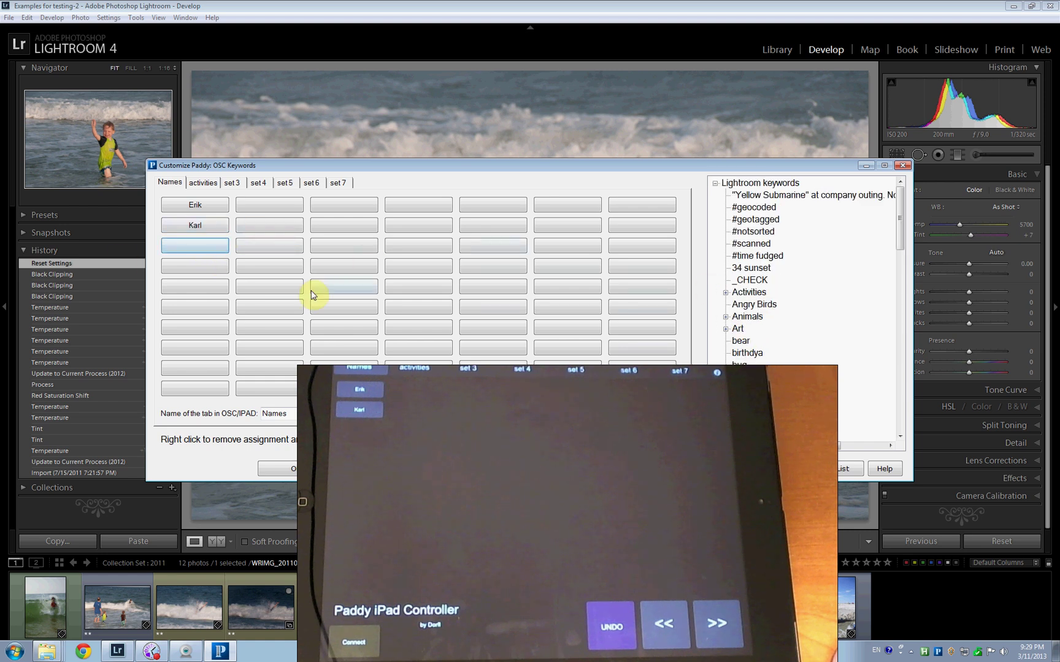
{"action": "left_click", "coordinate": [751, 268]}
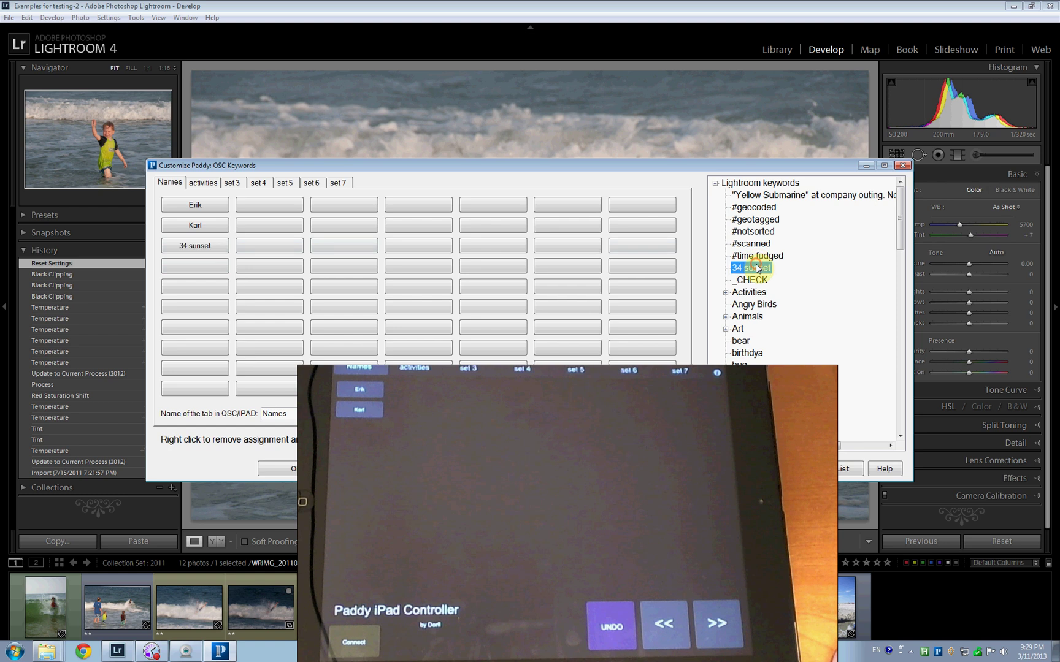
{"action": "scroll", "coordinate": [769, 288], "scroll_direction": "down", "scroll_amount": 6}
{"action": "scroll", "coordinate": [772, 291], "scroll_direction": "down", "scroll_amount": 6}
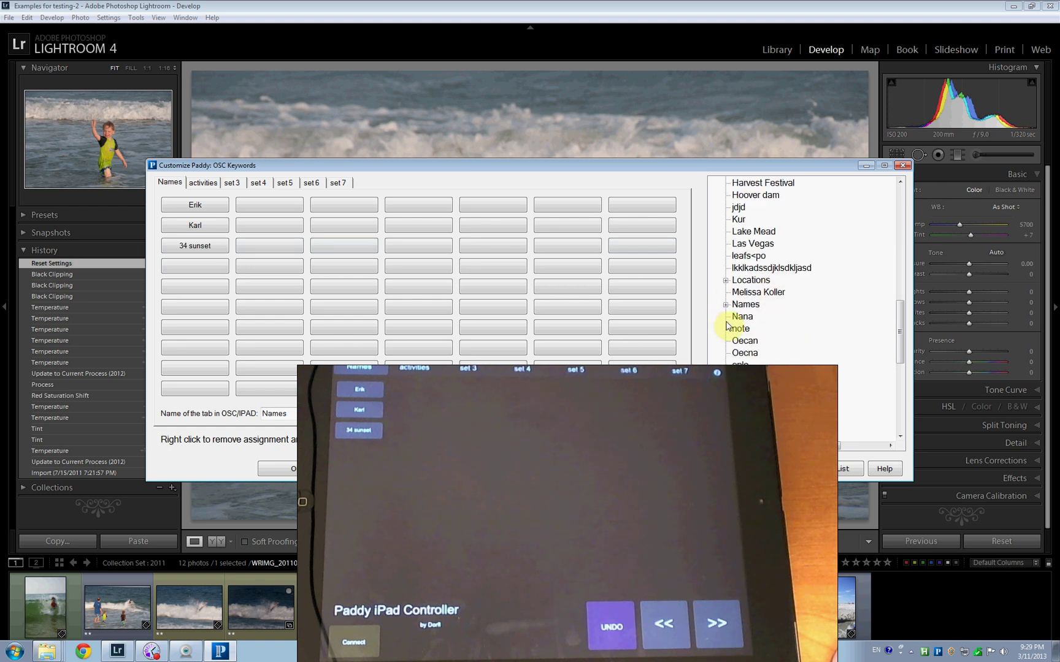
{"action": "left_click", "coordinate": [727, 305]}
{"action": "scroll", "coordinate": [759, 313], "scroll_direction": "down", "scroll_amount": 3}
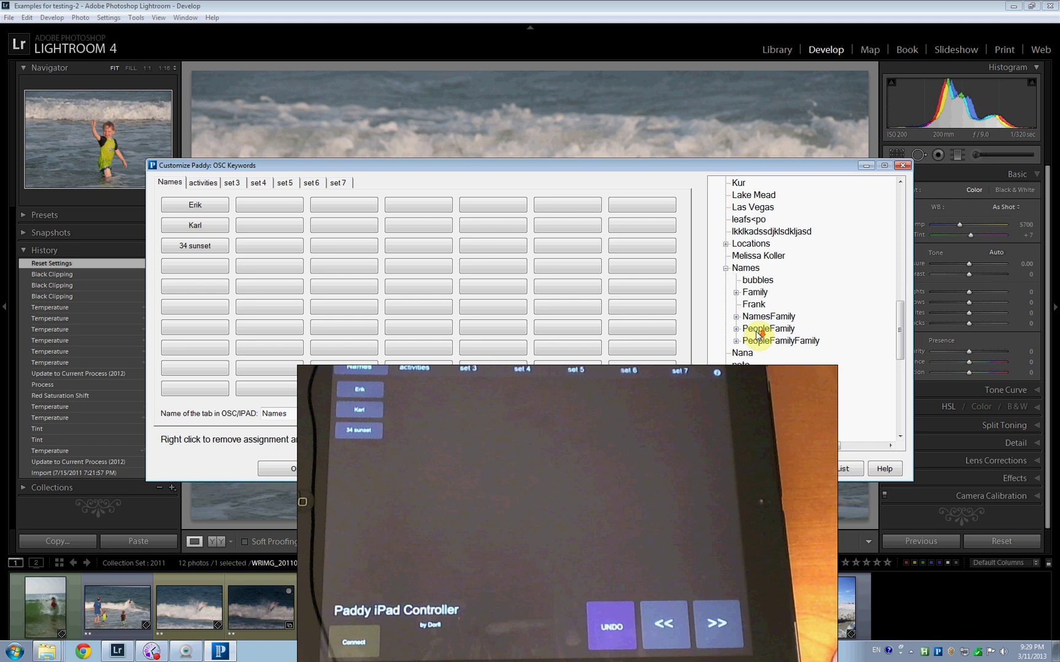
{"action": "left_click", "coordinate": [736, 220]}
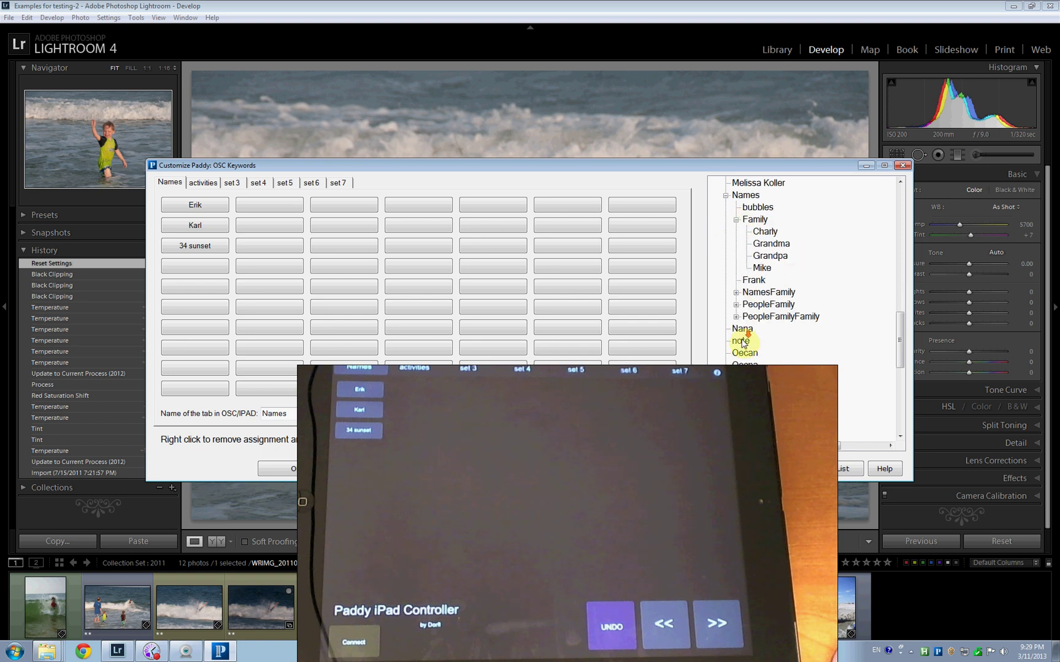
{"action": "scroll", "coordinate": [745, 341], "scroll_direction": "down", "scroll_amount": 3}
{"action": "left_click", "coordinate": [725, 316]}
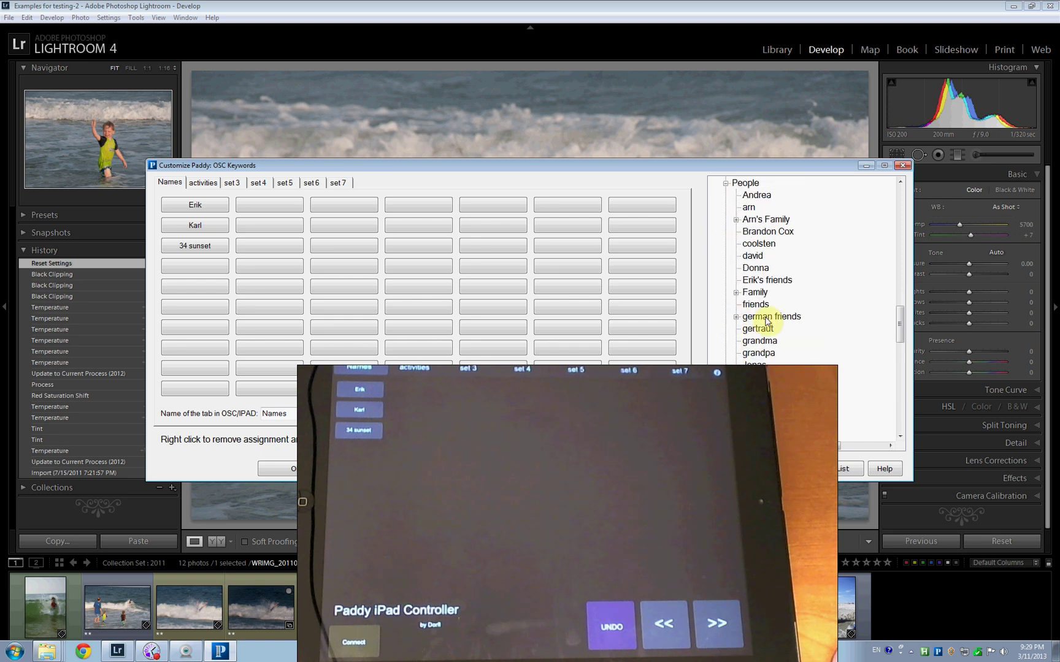
{"action": "scroll", "coordinate": [741, 288], "scroll_direction": "down", "scroll_amount": 3}
{"action": "left_click", "coordinate": [751, 292]}
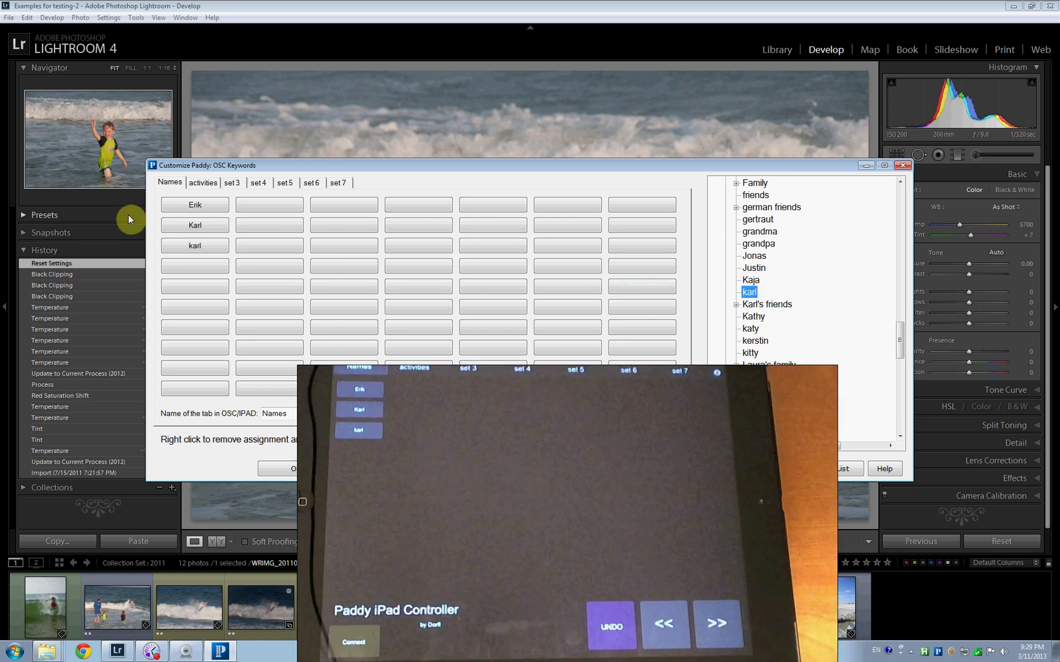
Step: Colour the Erik keyword button red, Karl green and karl blue
{"action": "right_click", "coordinate": [198, 206]}
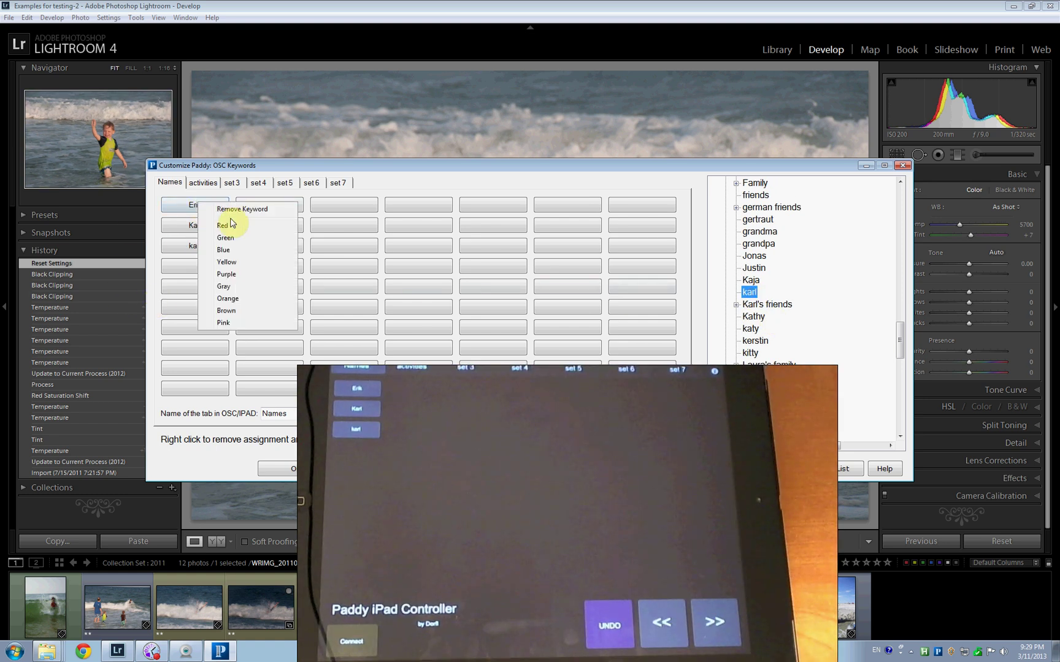
{"action": "left_click", "coordinate": [235, 227]}
{"action": "right_click", "coordinate": [210, 227]}
{"action": "left_click", "coordinate": [214, 262]}
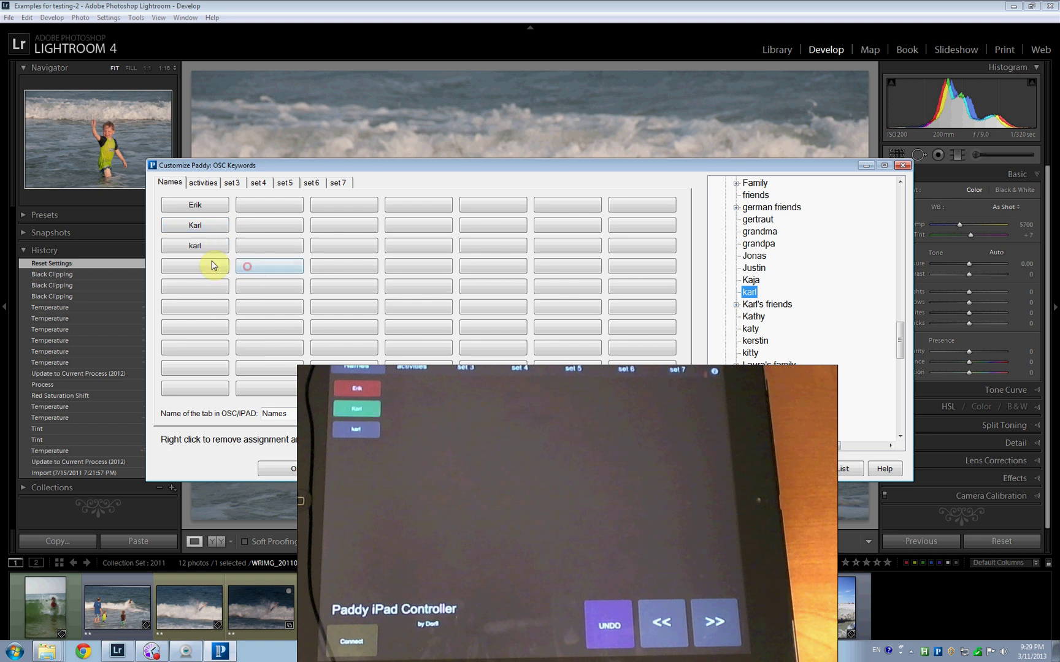
{"action": "right_click", "coordinate": [194, 248]}
{"action": "left_click", "coordinate": [239, 297]}
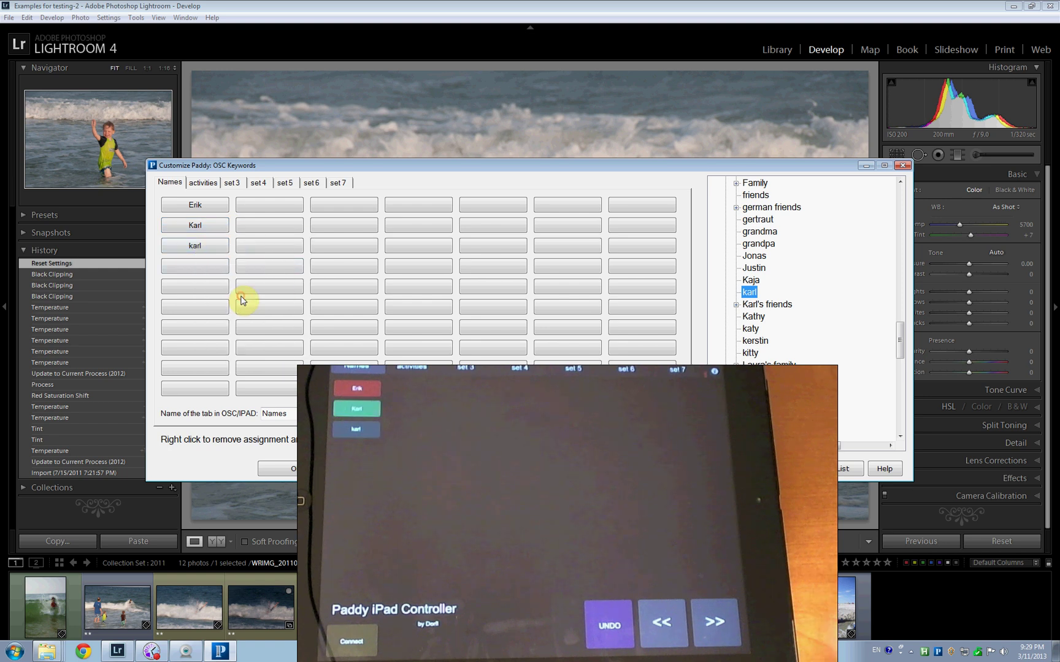
Step: In the activities keyword set, colour swimming blue and waveboard green
{"action": "left_click", "coordinate": [200, 183]}
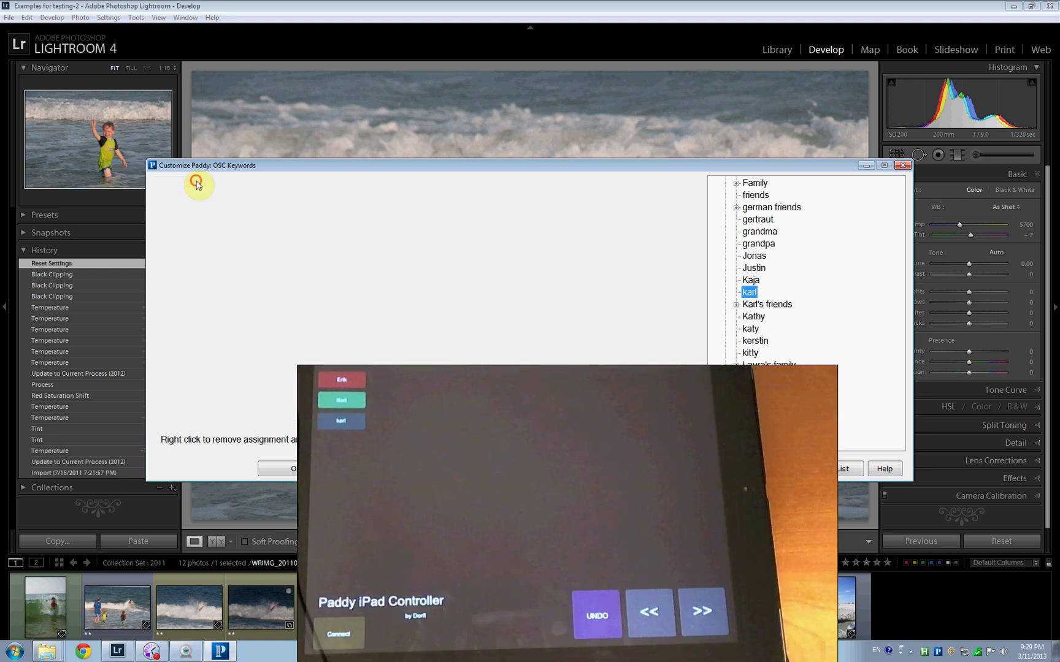
{"action": "right_click", "coordinate": [202, 207]}
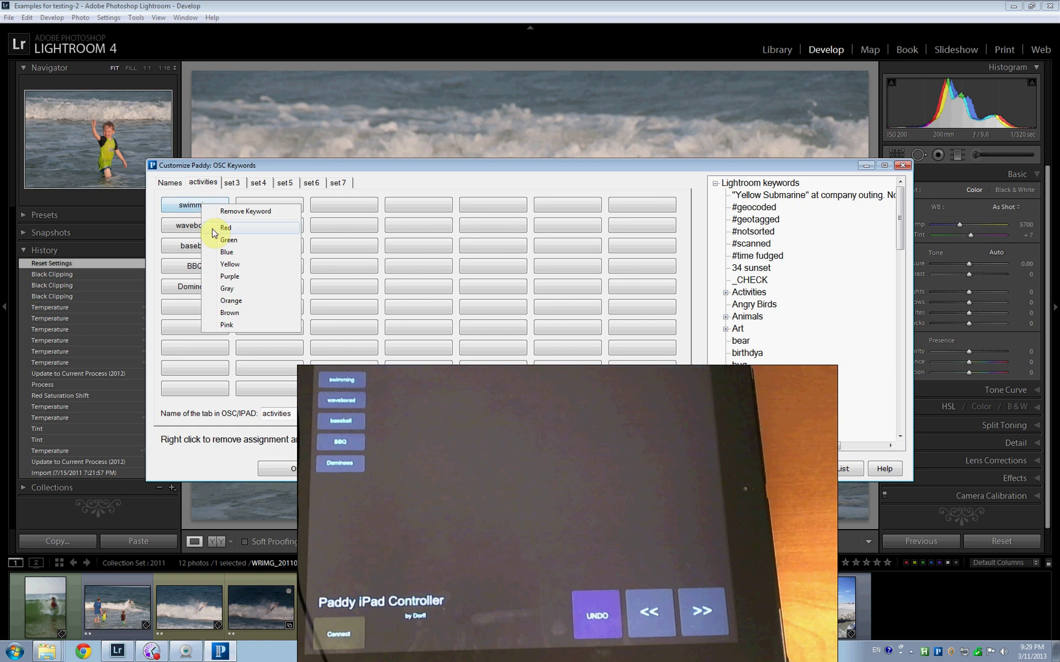
{"action": "left_click", "coordinate": [235, 256]}
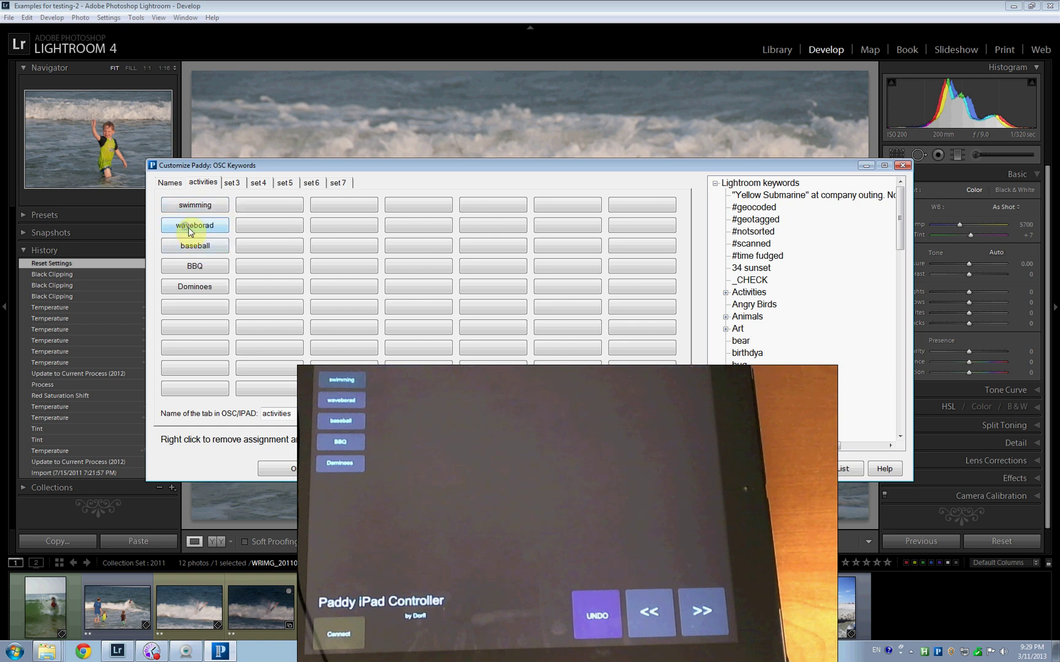
{"action": "right_click", "coordinate": [190, 231]}
{"action": "left_click", "coordinate": [236, 279]}
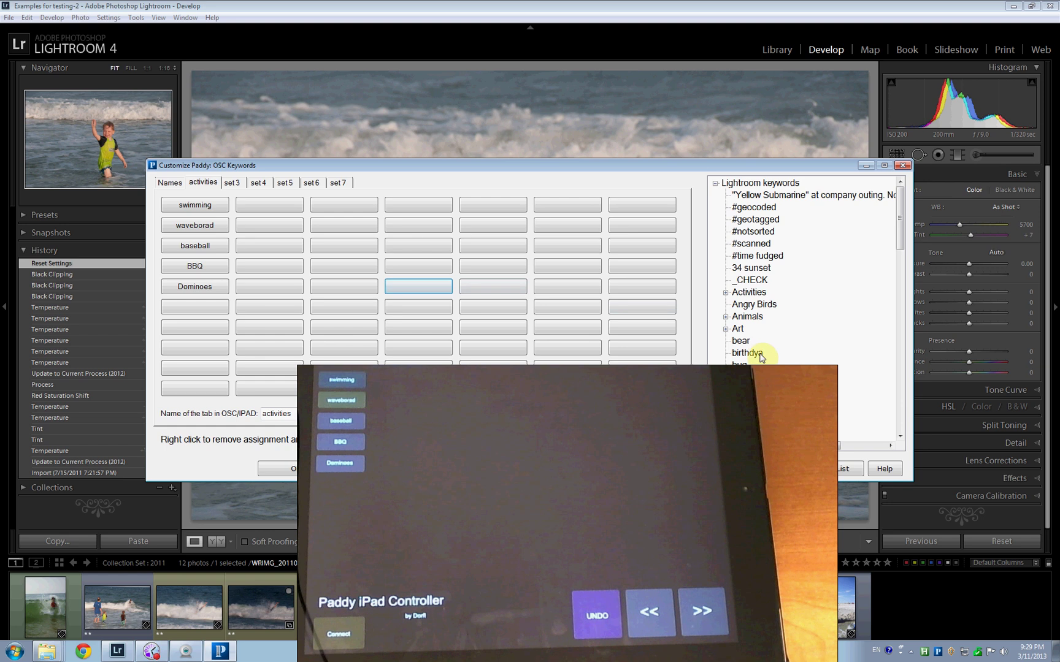
Step: Add a purple Angry Birds keyword button and make the BBQ button orange
{"action": "double_click", "coordinate": [754, 305]}
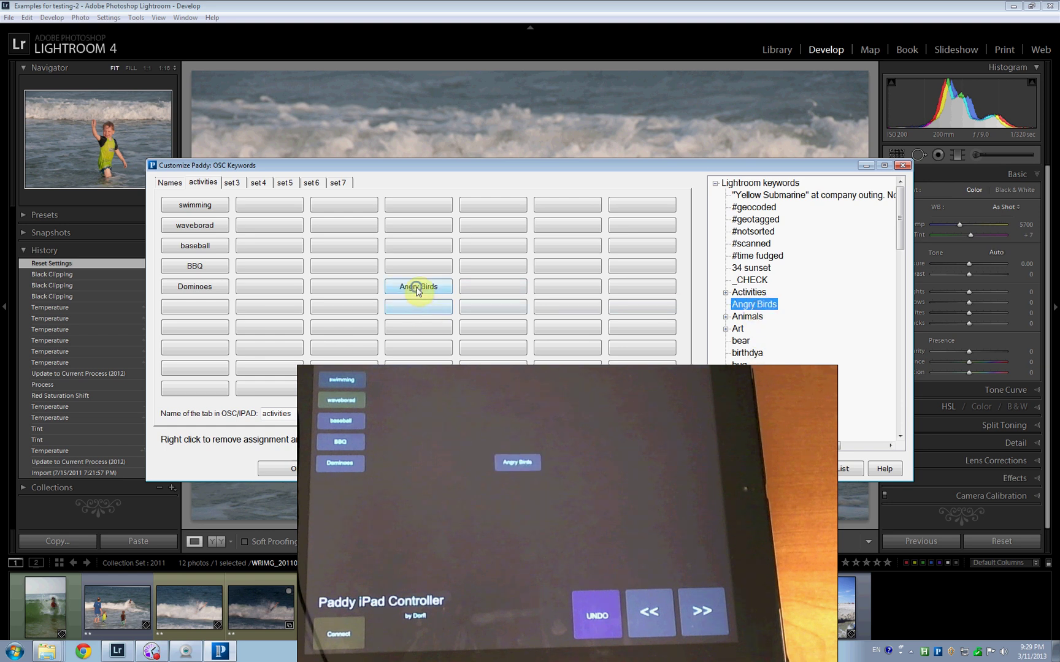
{"action": "right_click", "coordinate": [417, 292]}
{"action": "left_click", "coordinate": [444, 360]}
{"action": "right_click", "coordinate": [199, 208]}
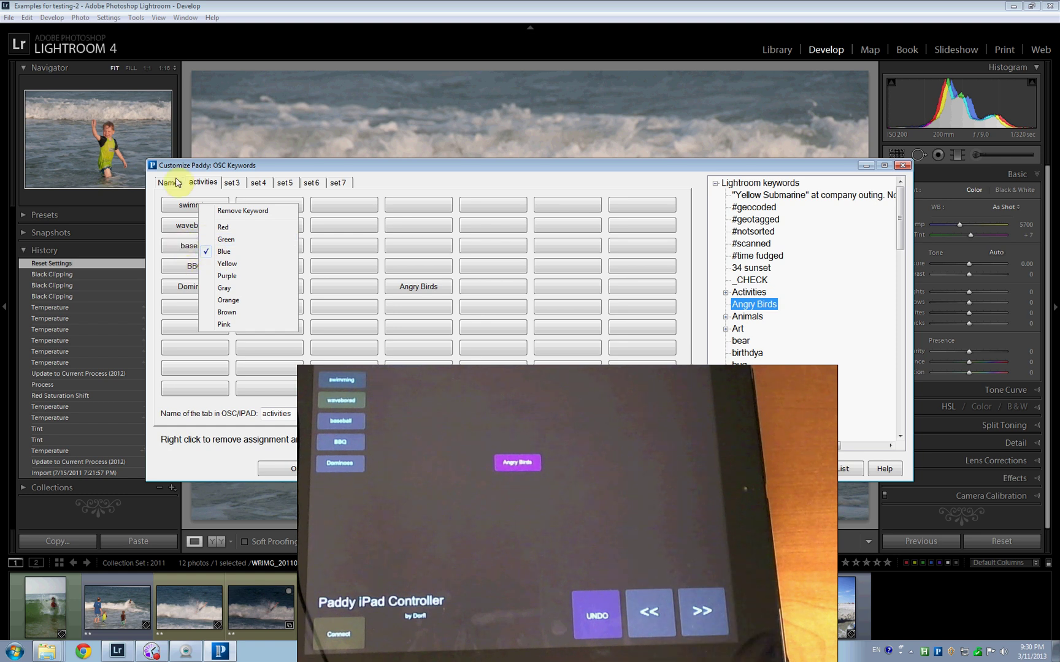
{"action": "left_click", "coordinate": [171, 268]}
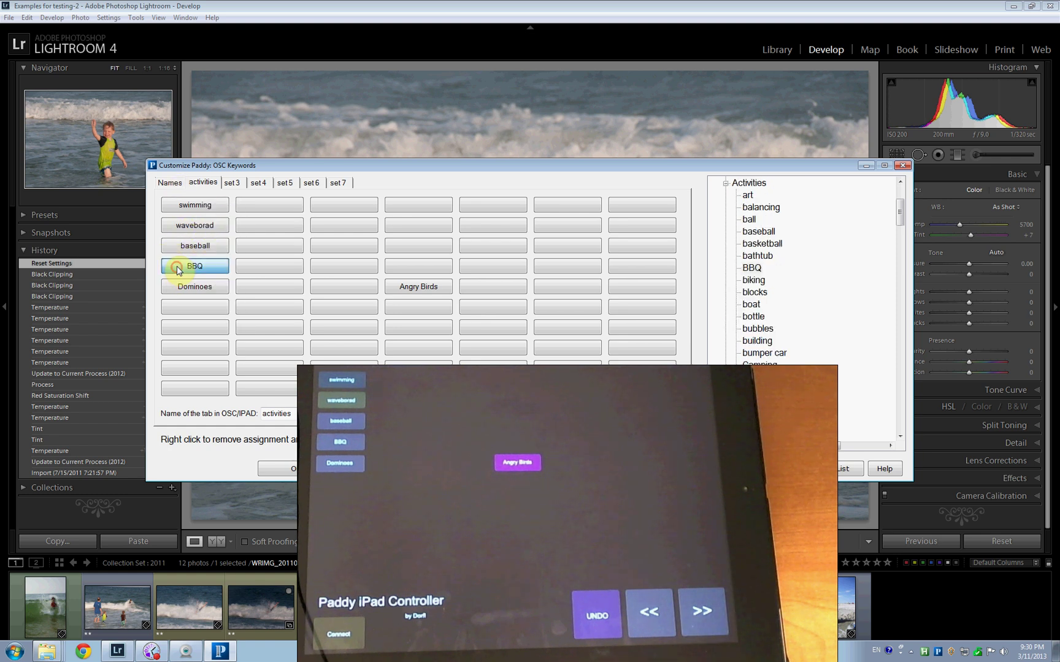
{"action": "right_click", "coordinate": [177, 265]}
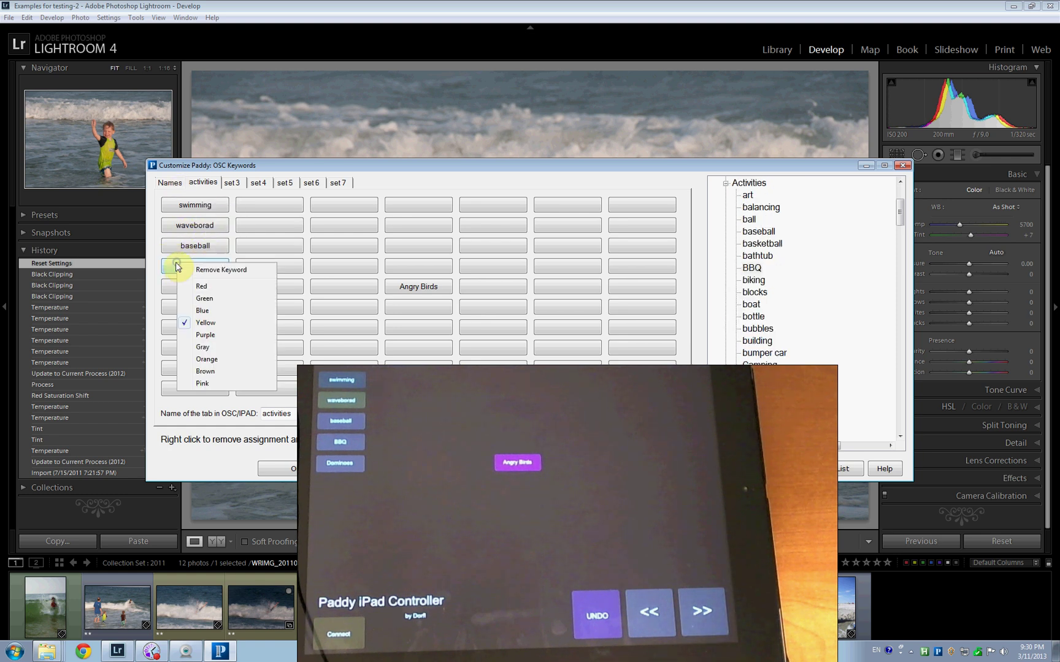
{"action": "left_click", "coordinate": [208, 360]}
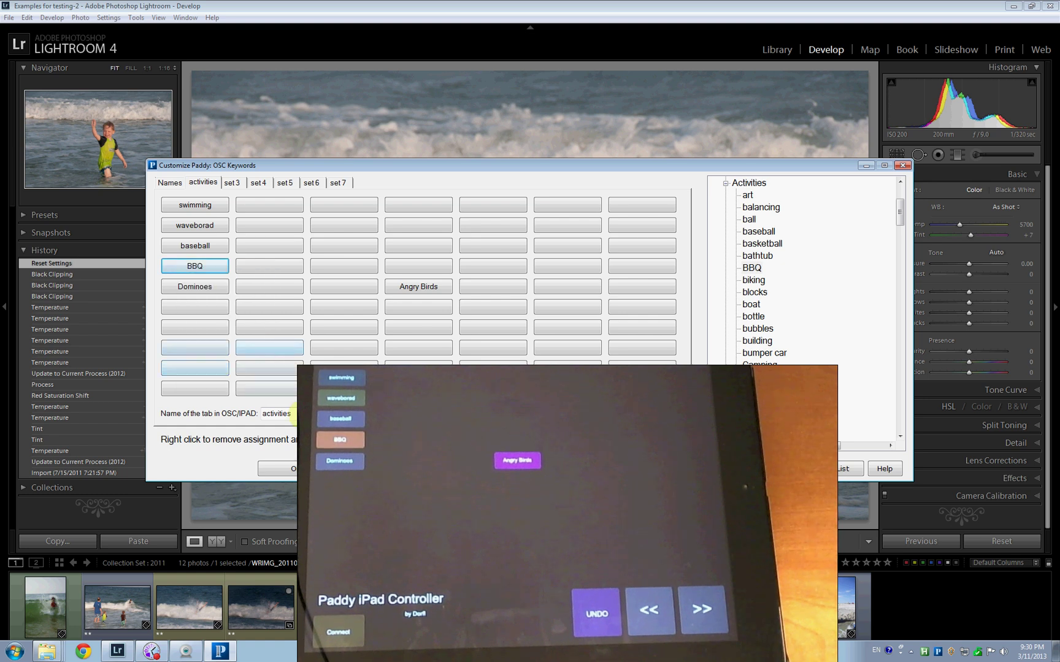
Step: Accept the keyword button changes and switch to the Library module
{"action": "left_click", "coordinate": [285, 469]}
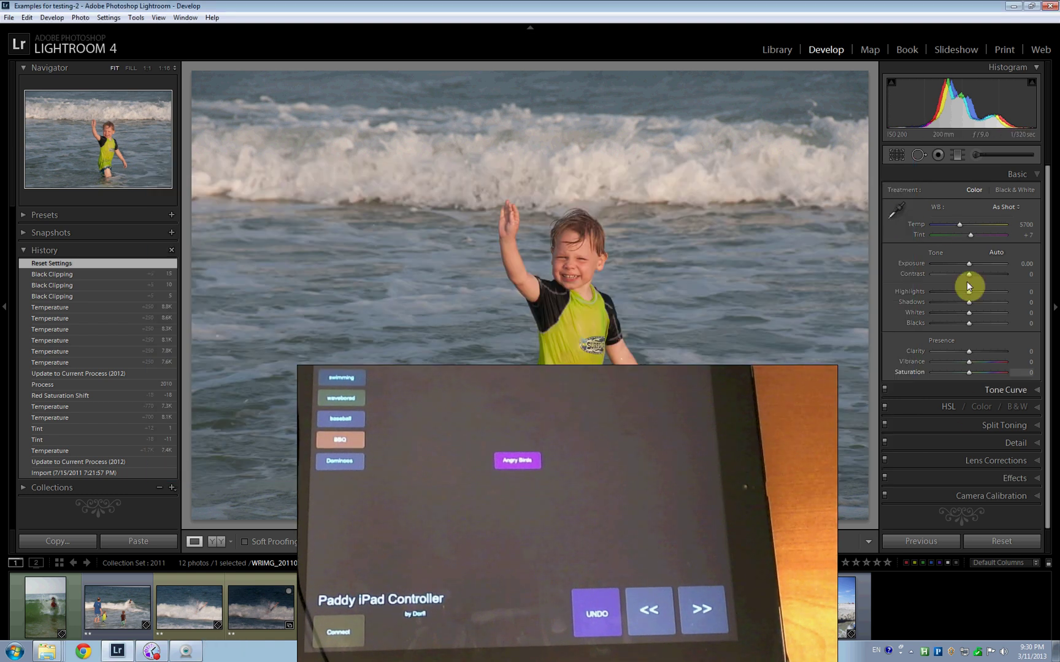
{"action": "left_click", "coordinate": [779, 50]}
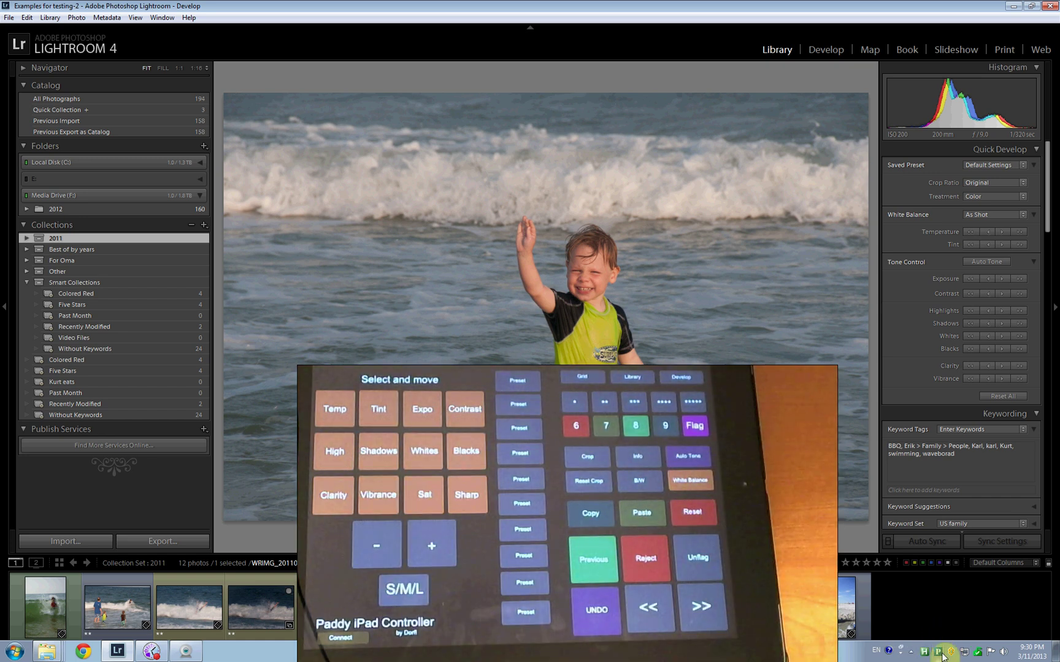
Step: Confirm the iPad's connect light blinked so Paddy sends OSC keywords, then bring up Paddy's options
{"action": "left_click", "coordinate": [865, 641]}
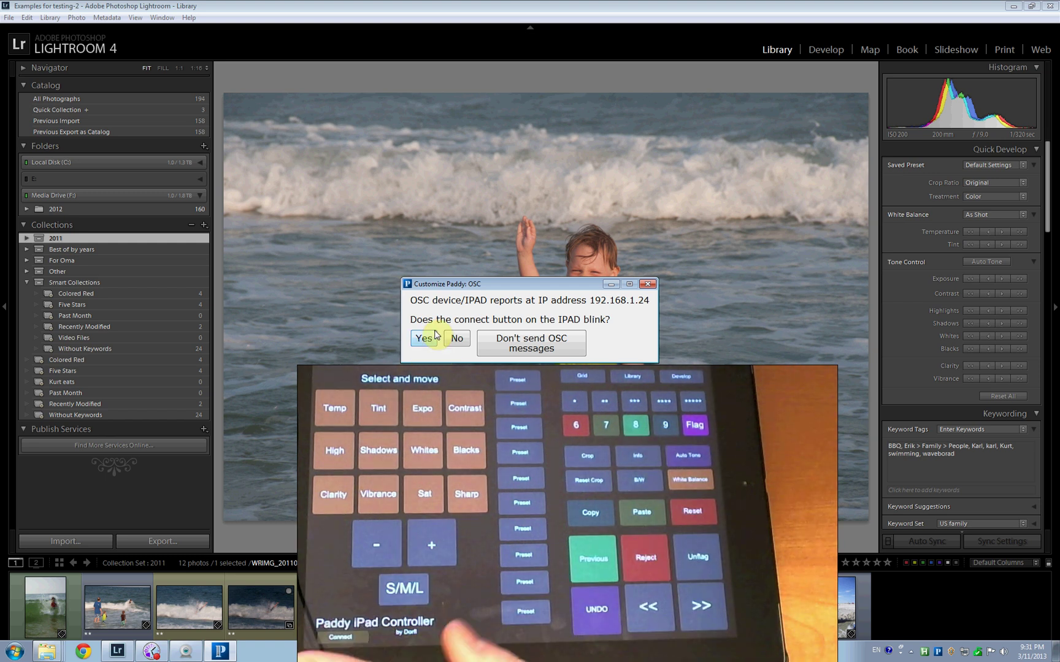
{"action": "left_click", "coordinate": [426, 338]}
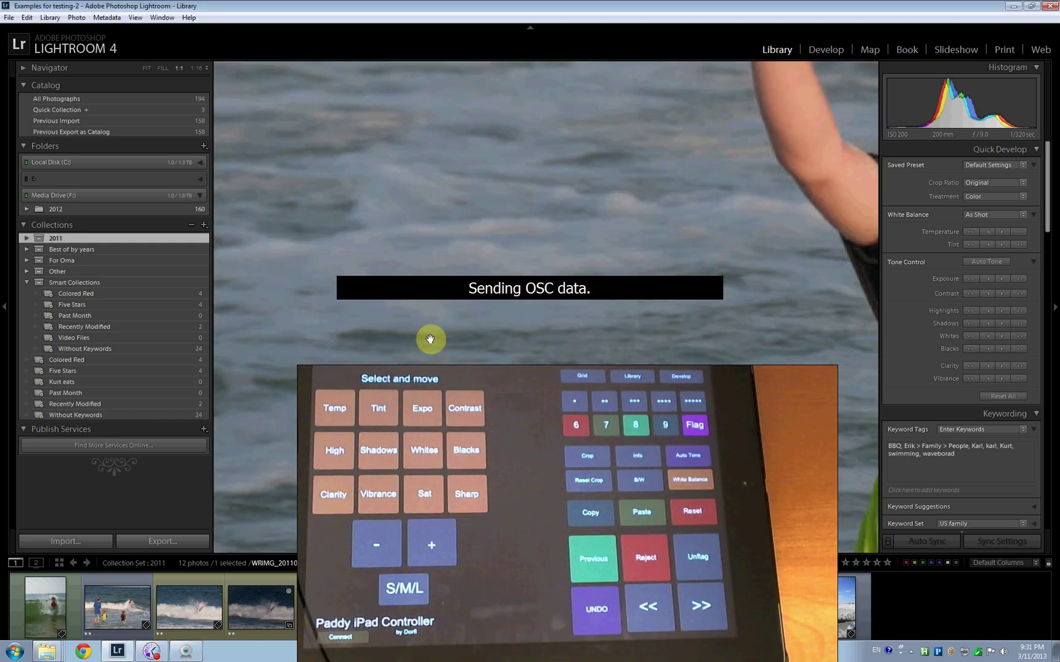
{"action": "left_click", "coordinate": [433, 339]}
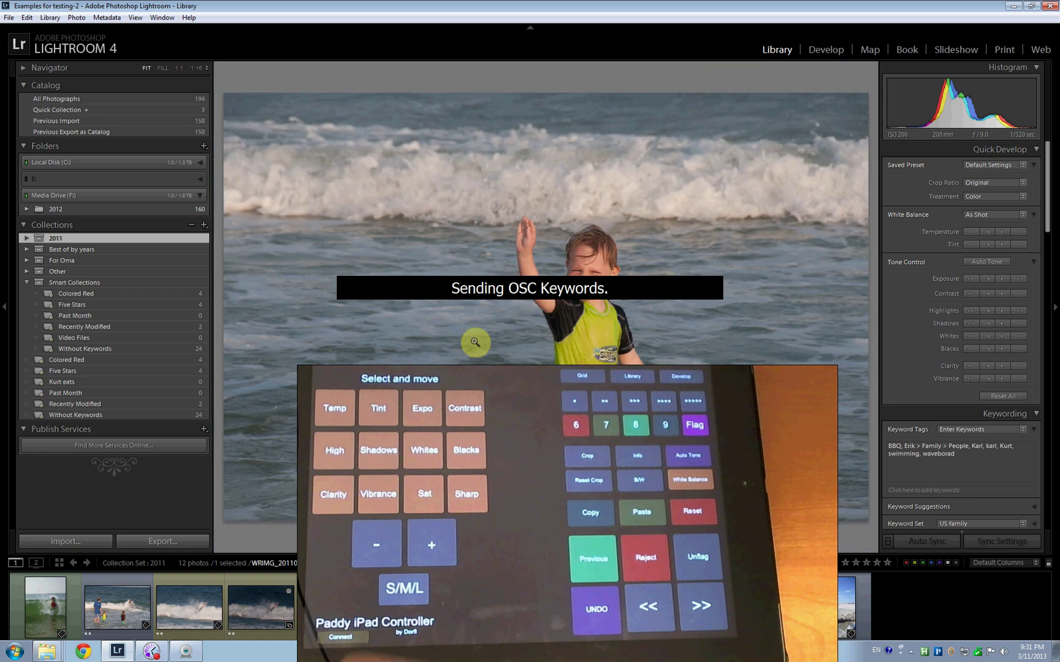
{"action": "right_click", "coordinate": [935, 653]}
Step: In OSC Presets/Profiles, put Blue Filter, Green Filter and Orange Filter on preset slots one to three
{"action": "mouse_move", "coordinate": [948, 647]}
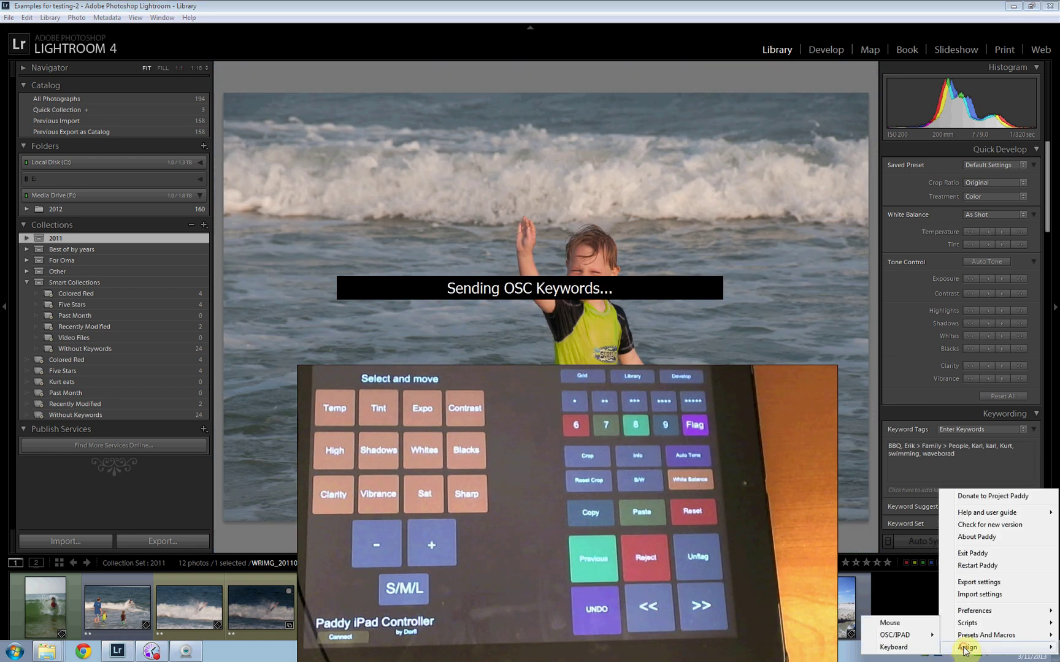
{"action": "left_click", "coordinate": [925, 635]}
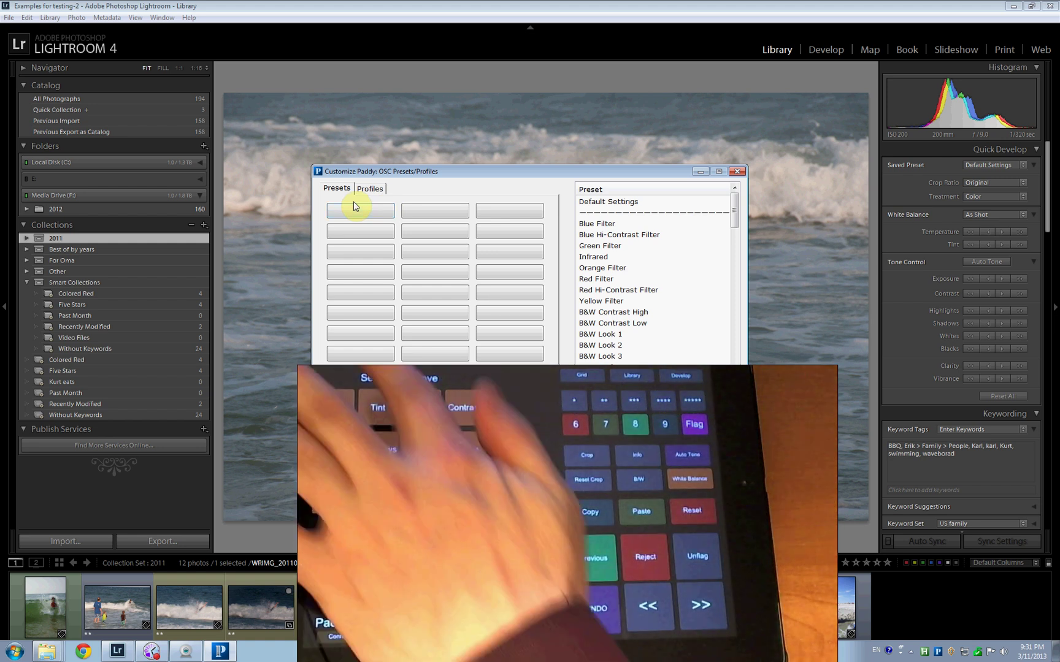
{"action": "left_click", "coordinate": [443, 210]}
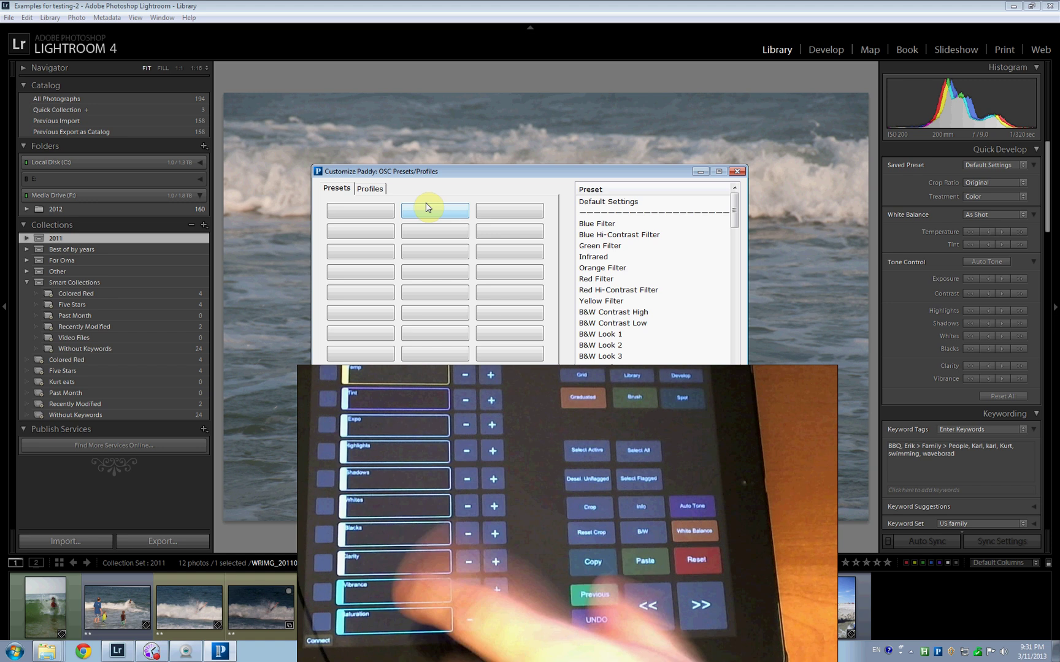
{"action": "left_click", "coordinate": [509, 211]}
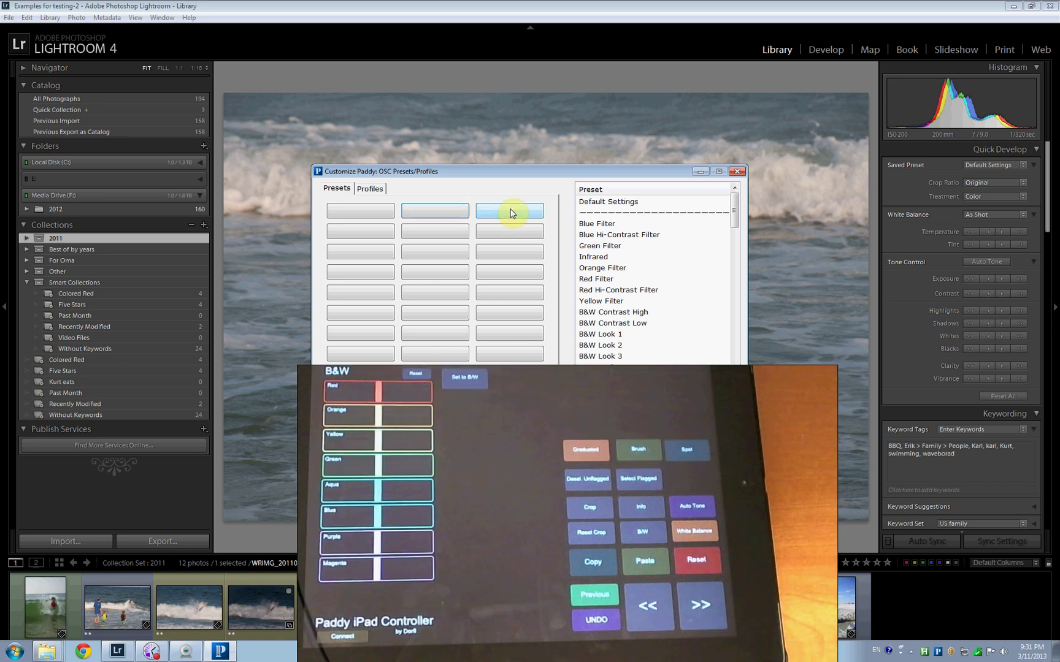
{"action": "left_click", "coordinate": [346, 195]}
{"action": "left_click", "coordinate": [361, 210]}
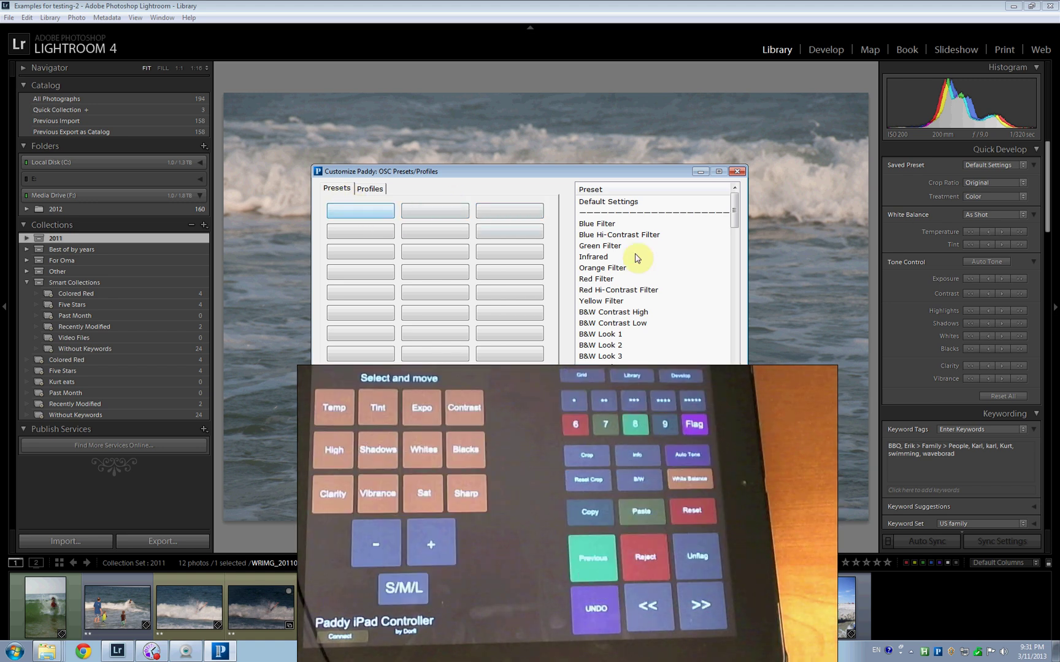
{"action": "left_click", "coordinate": [598, 225]}
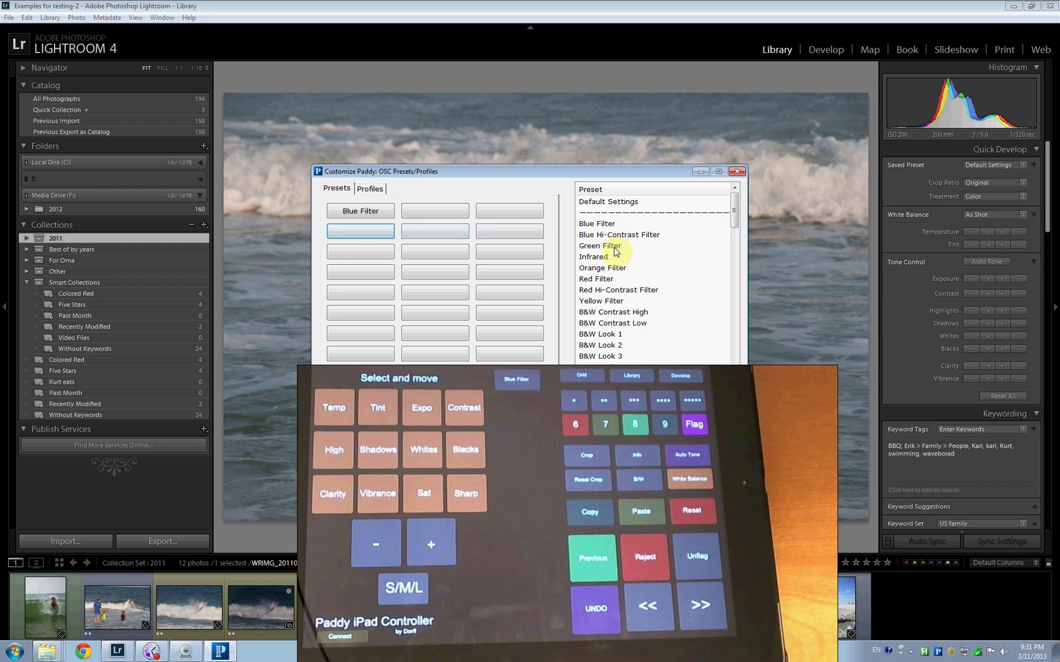
{"action": "left_click", "coordinate": [605, 246]}
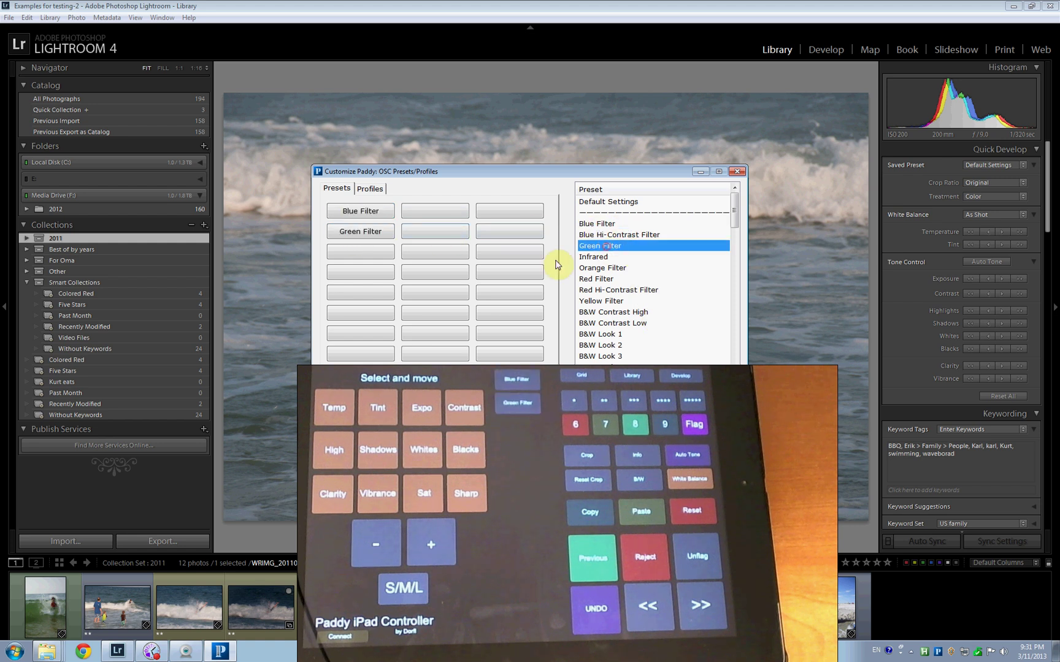
{"action": "left_click", "coordinate": [379, 249]}
{"action": "left_click", "coordinate": [590, 268]}
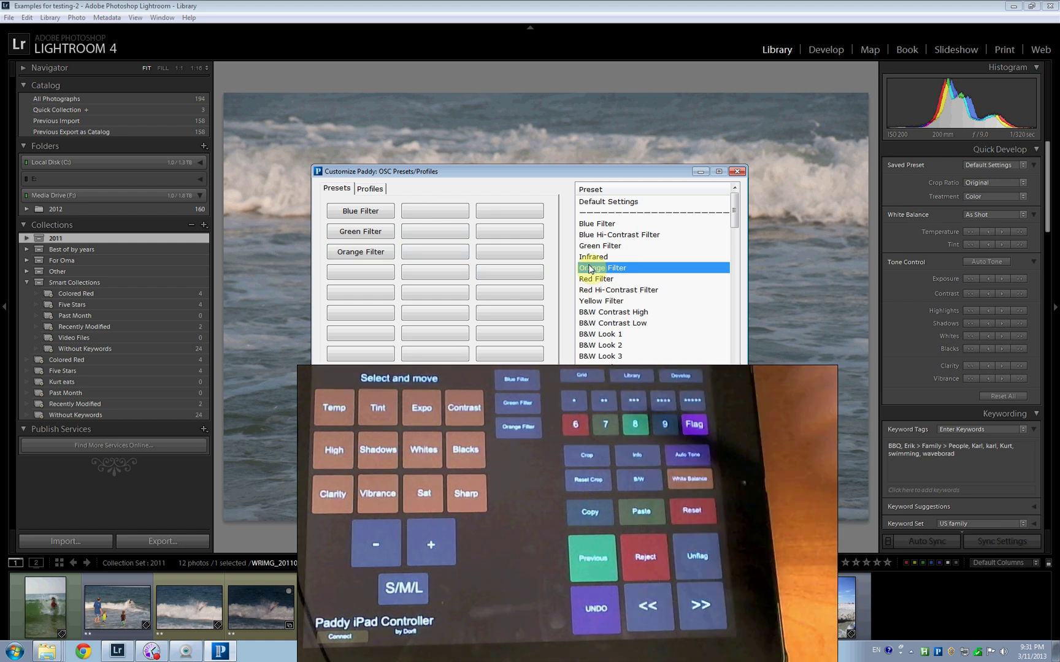
{"action": "right_click", "coordinate": [364, 215]}
Step: Colour the Blue Filter, Green Filter (green) and Orange Filter (orange) preset buttons
{"action": "left_click", "coordinate": [427, 274]}
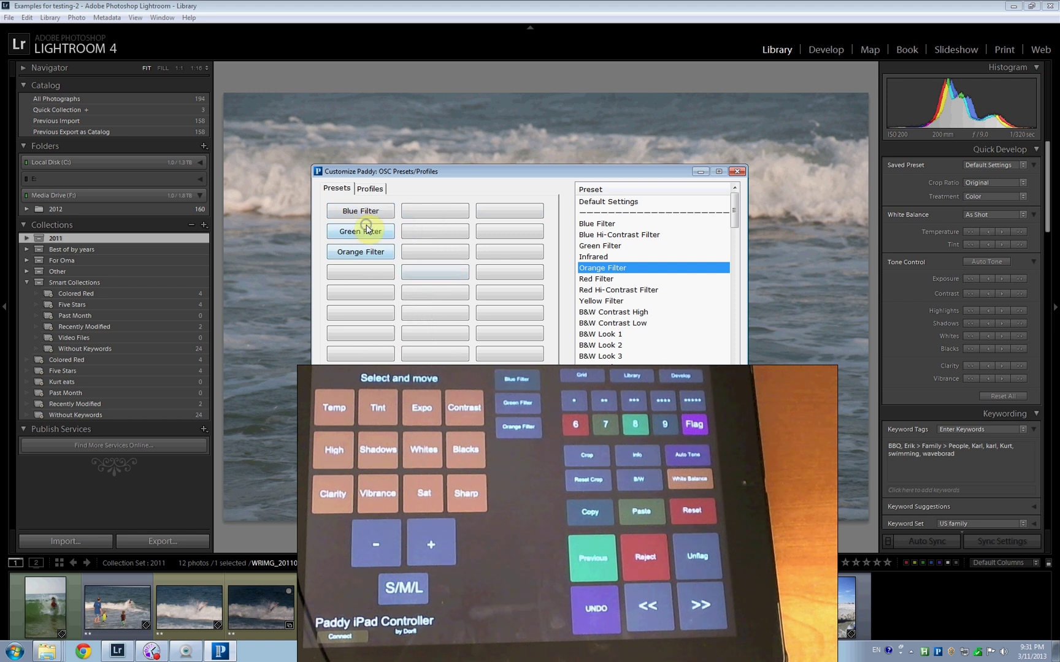
{"action": "right_click", "coordinate": [366, 228]}
{"action": "left_click", "coordinate": [399, 270]}
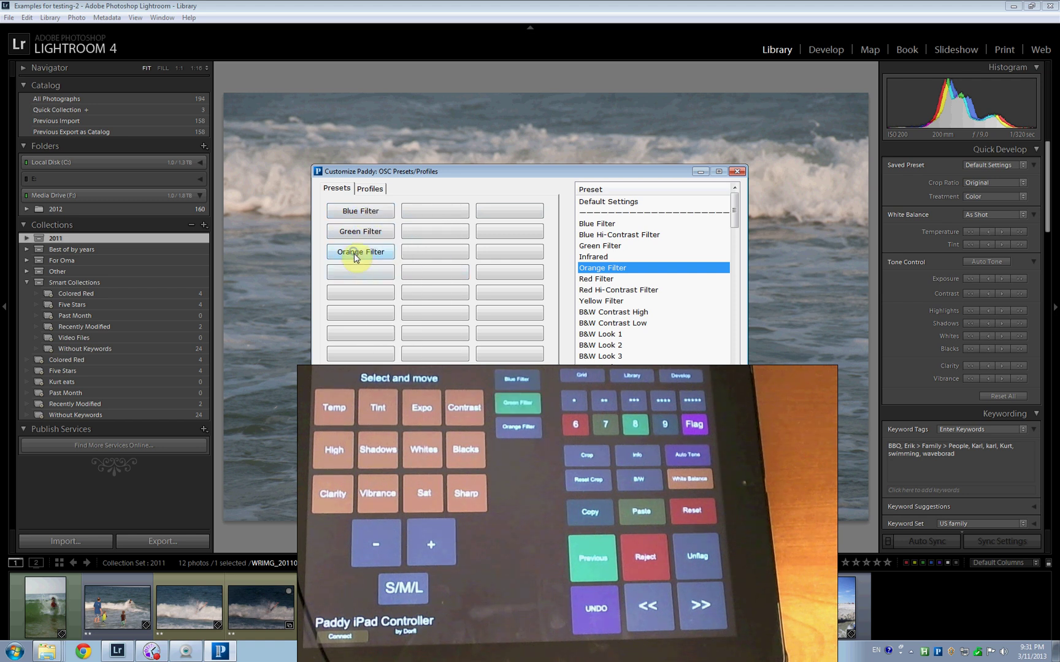
{"action": "right_click", "coordinate": [354, 257]}
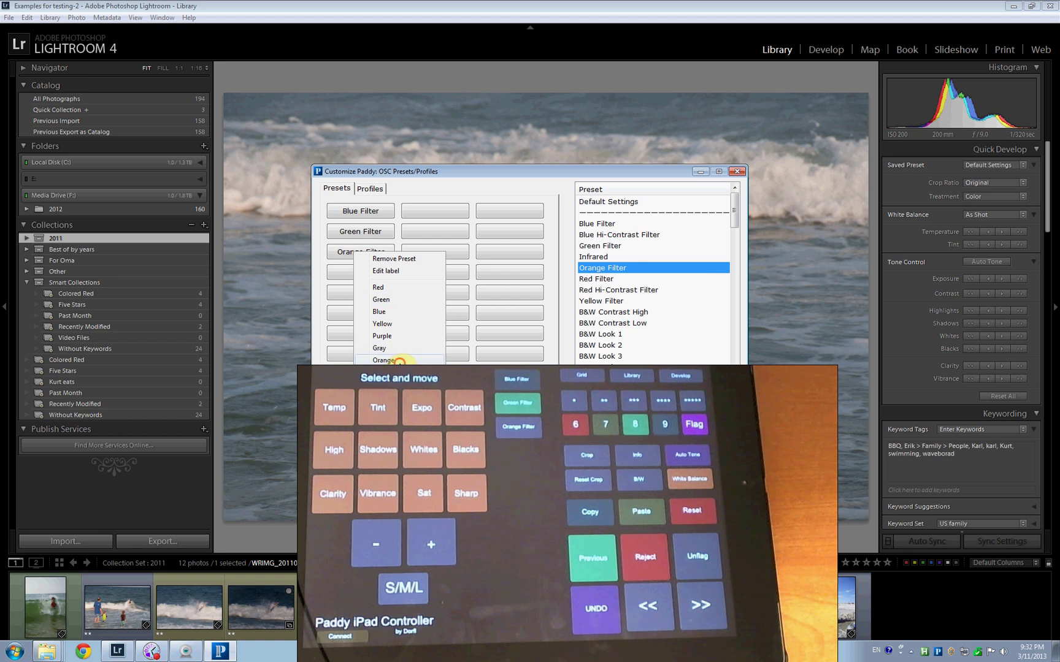
{"action": "left_click", "coordinate": [385, 360]}
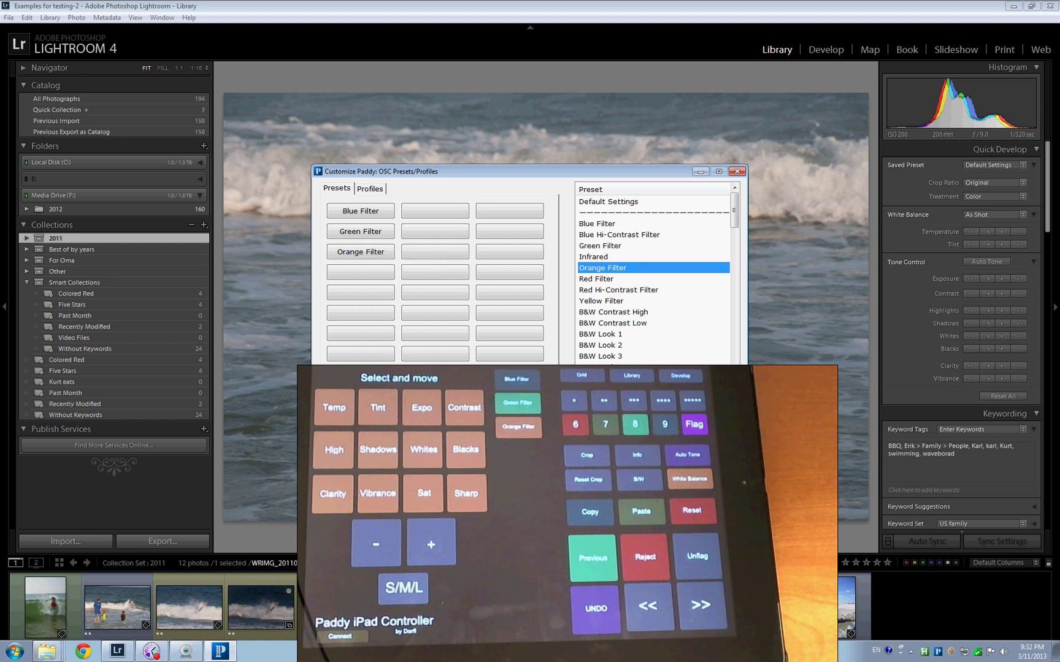
Step: Shorten the first two preset labels to 'Blue' and 'Green', then pick the empty seventh slot
{"action": "right_click", "coordinate": [366, 214]}
{"action": "left_click", "coordinate": [397, 230]}
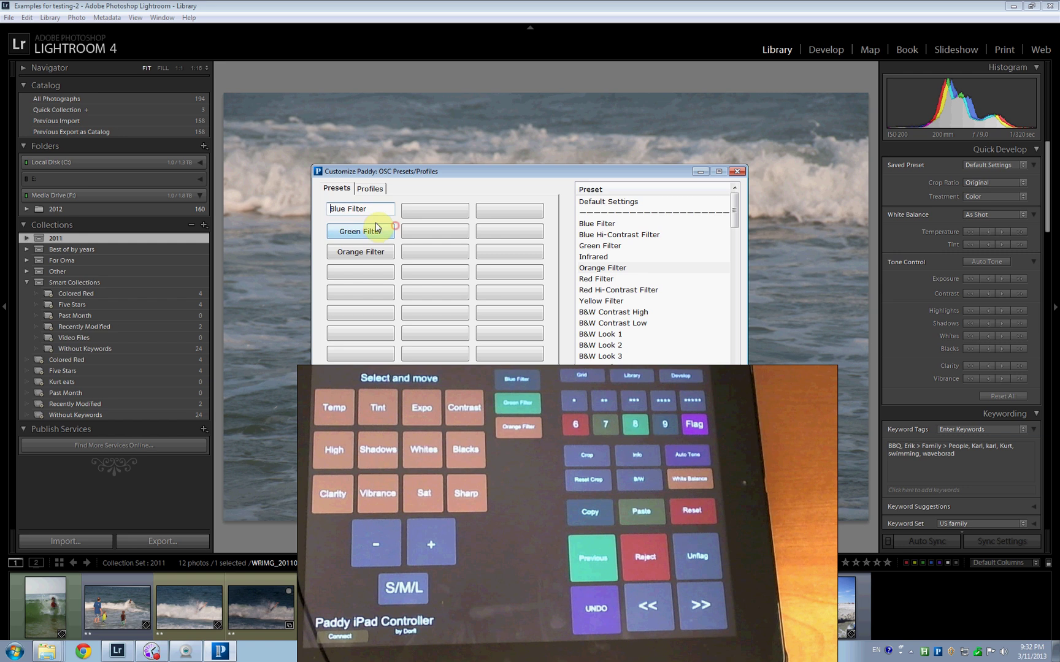
{"action": "left_click_drag", "start_coordinate": [368, 210], "coordinate": [335, 207]}
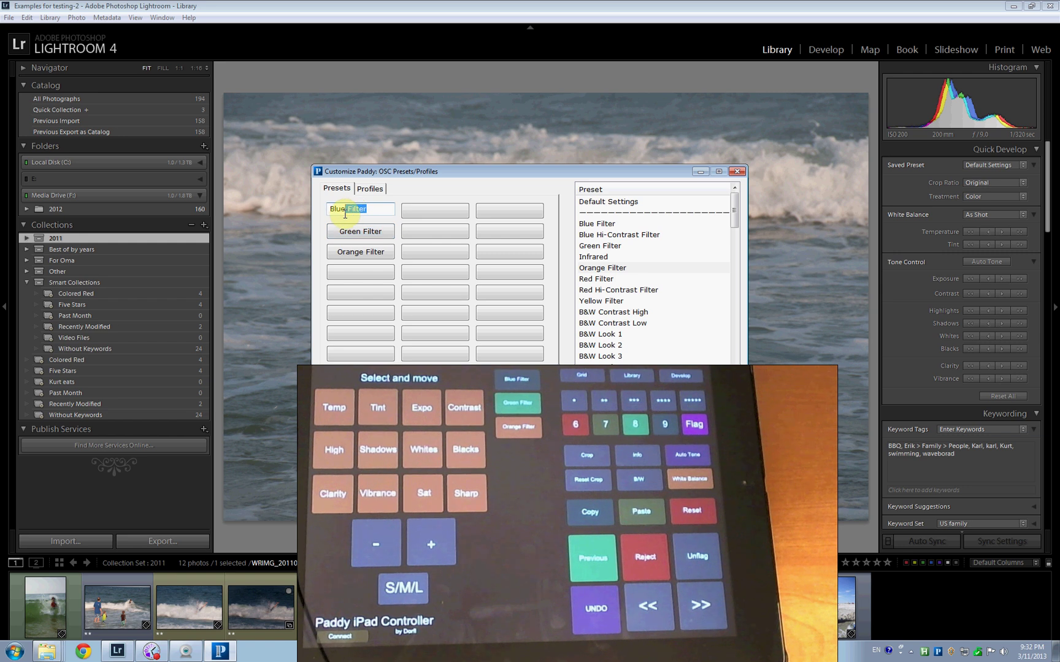
{"action": "key", "text": "BackSpace"}
{"action": "key", "text": "Return"}
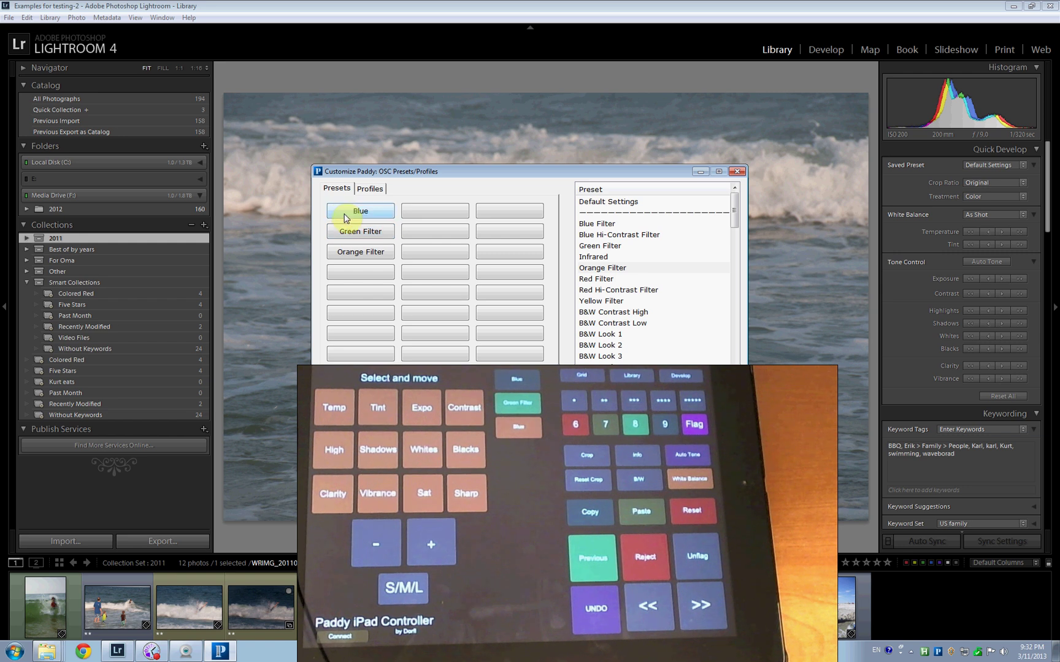
{"action": "right_click", "coordinate": [354, 238]}
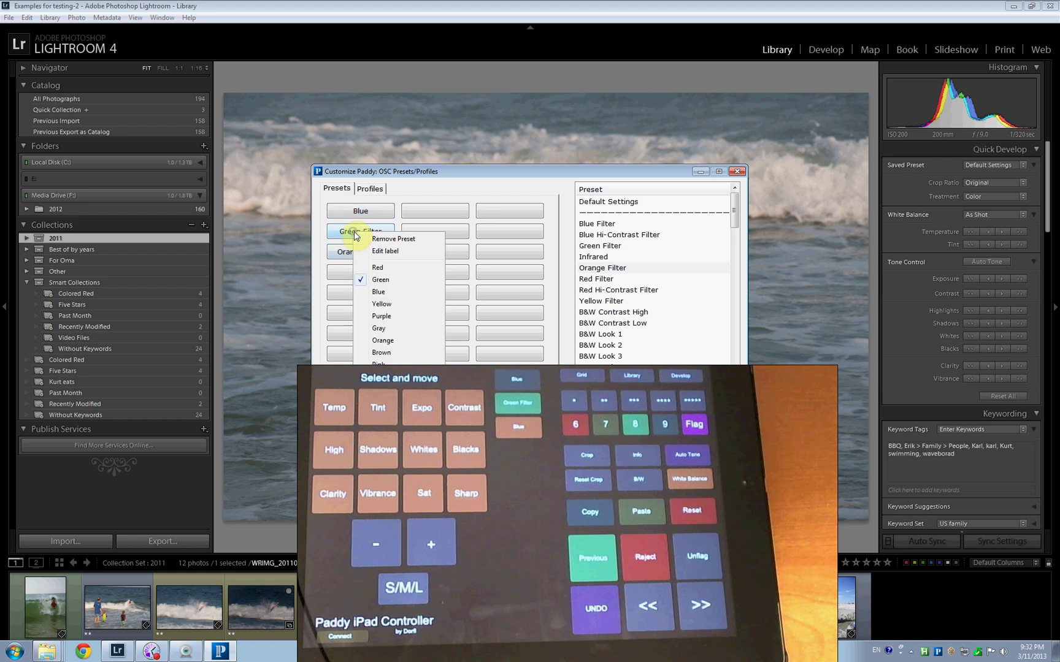
{"action": "left_click", "coordinate": [393, 251]}
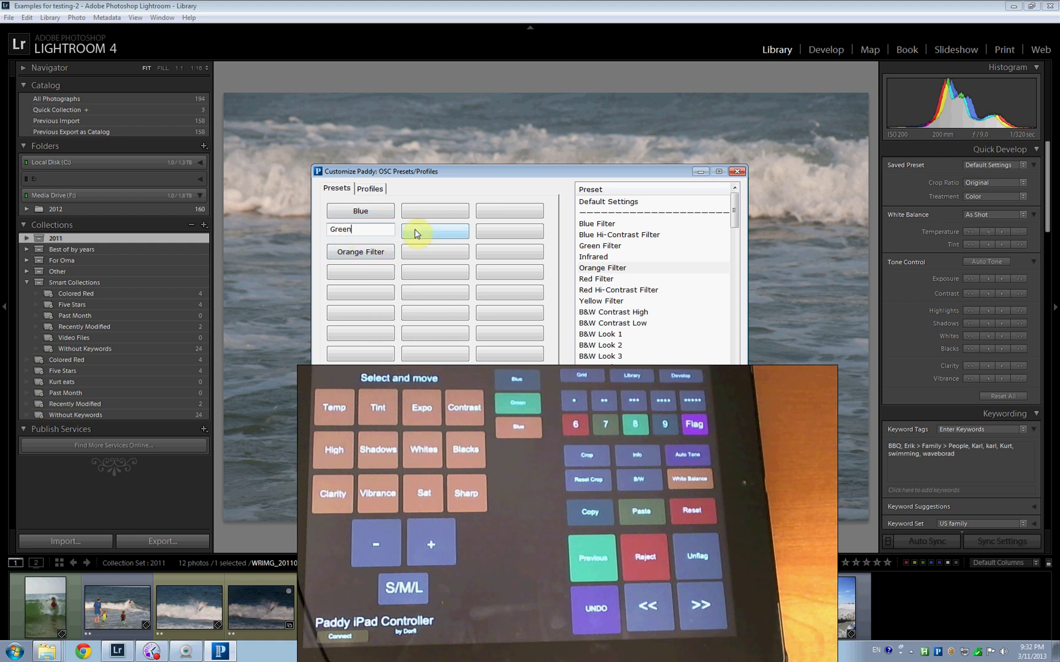
{"action": "key", "text": "Return"}
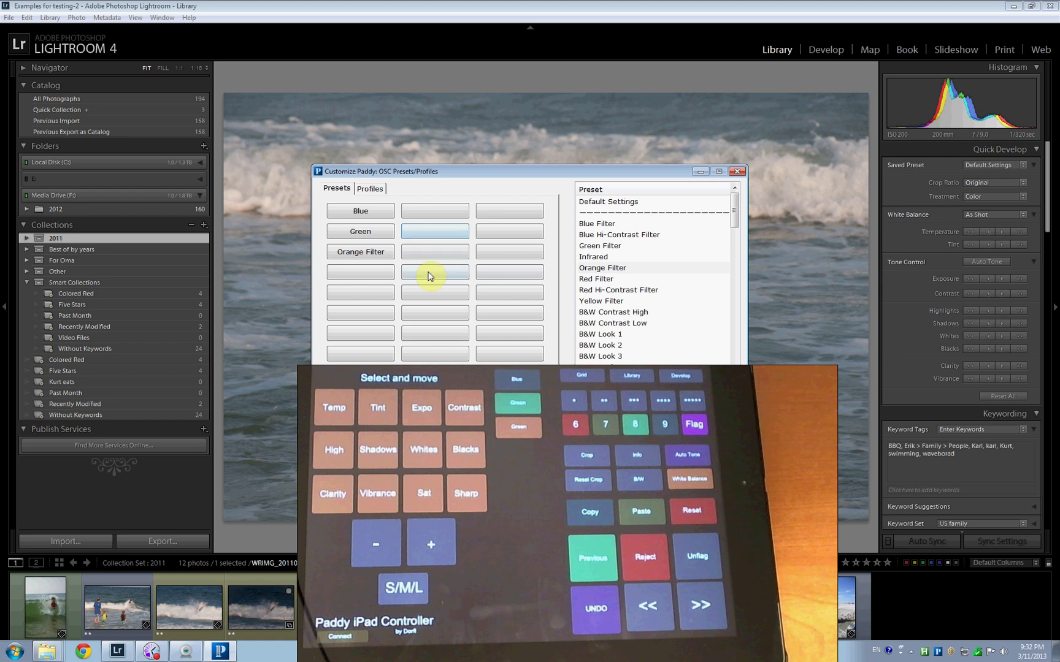
{"action": "left_click", "coordinate": [379, 277]}
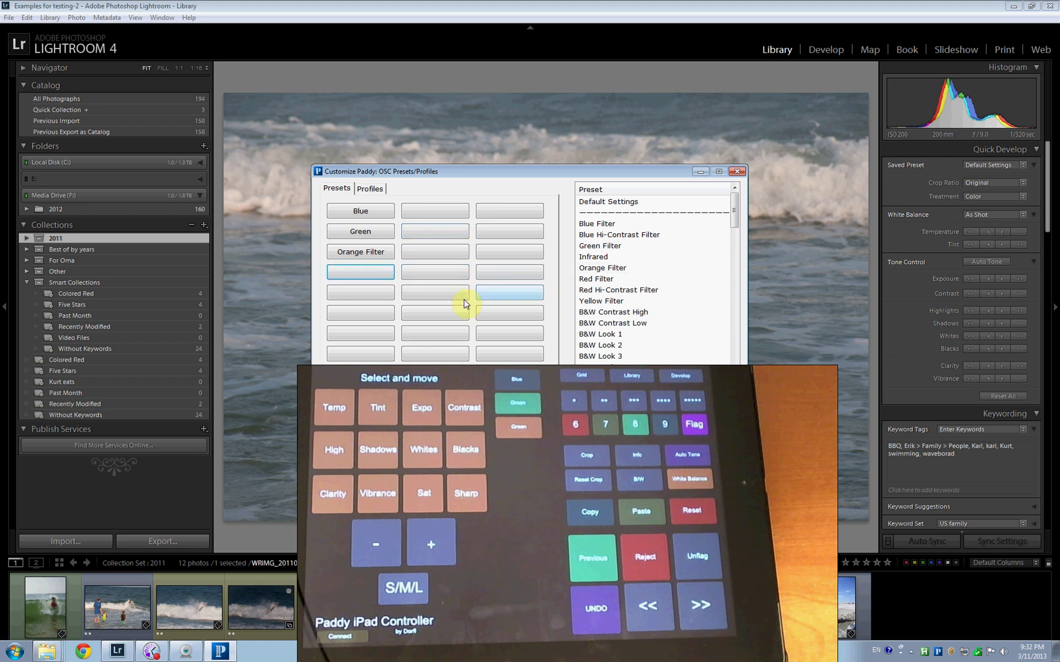
{"action": "left_click", "coordinate": [366, 338]}
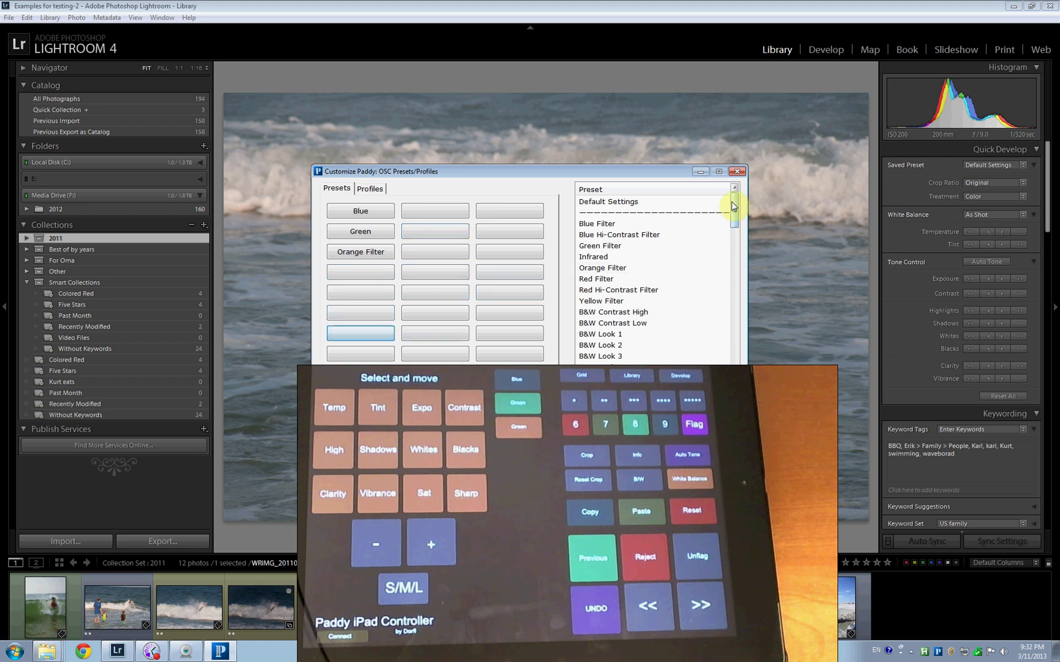
Step: Assign Edge Effects - Rounded Corners Black to the slot and relabel it 'Rounded Corners'
{"action": "left_click_drag", "start_coordinate": [731, 207], "coordinate": [729, 284]}
{"action": "left_click", "coordinate": [685, 260]}
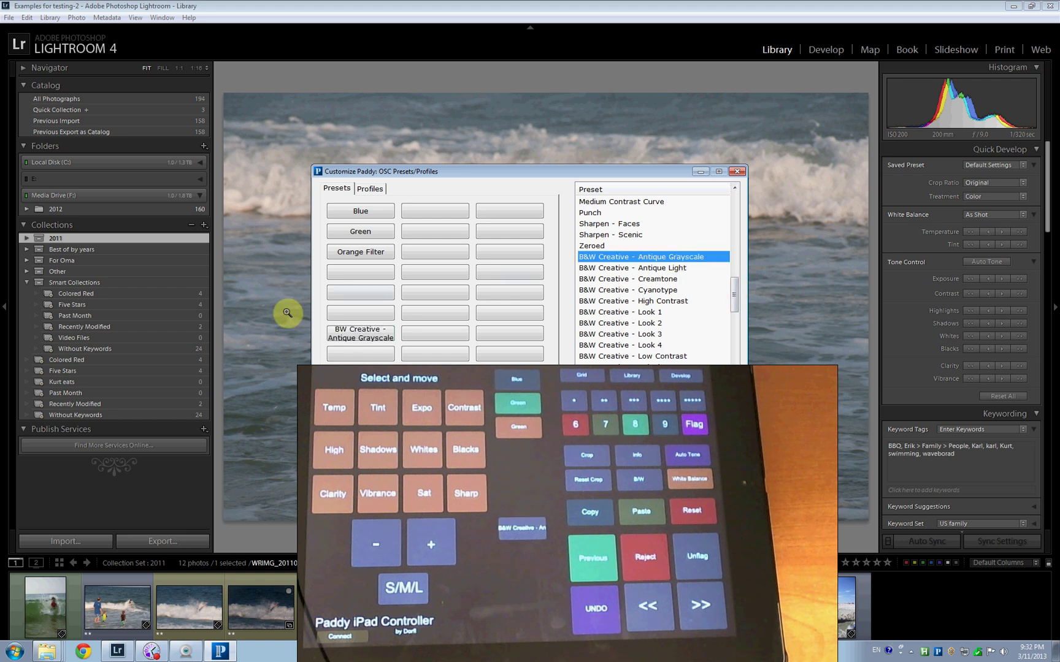
{"action": "left_click_drag", "start_coordinate": [732, 310], "coordinate": [733, 355]}
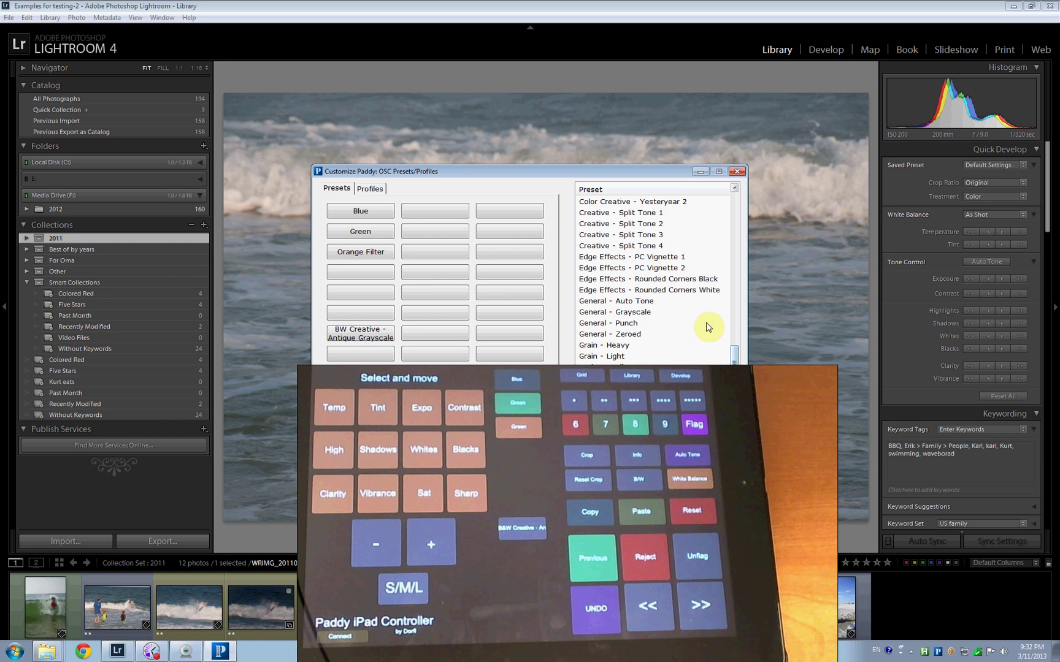
{"action": "left_click", "coordinate": [693, 279]}
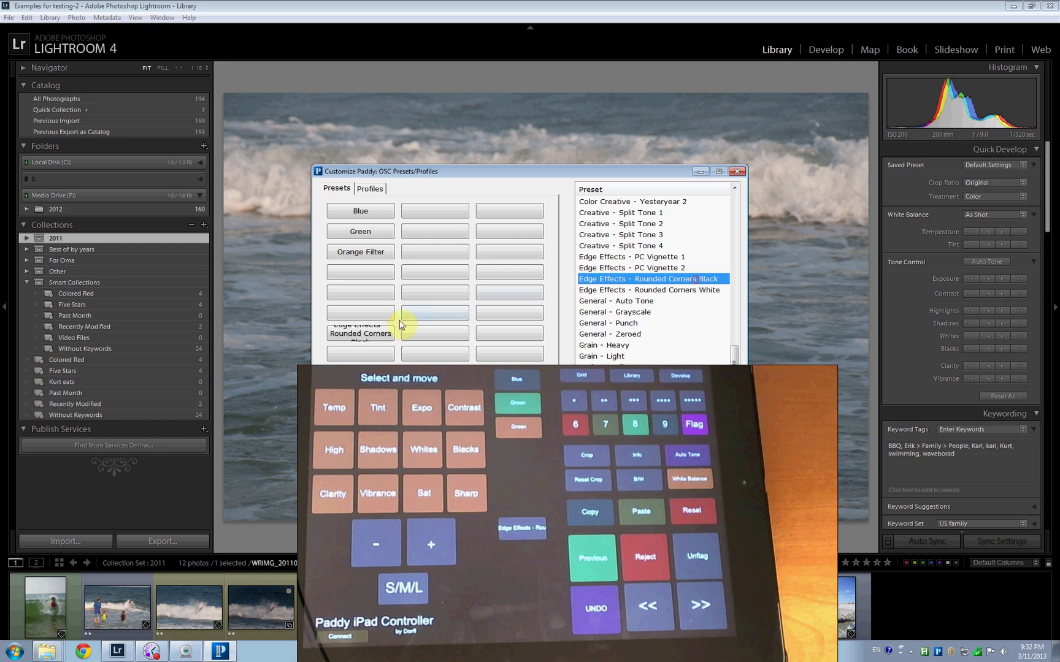
{"action": "right_click", "coordinate": [361, 340]}
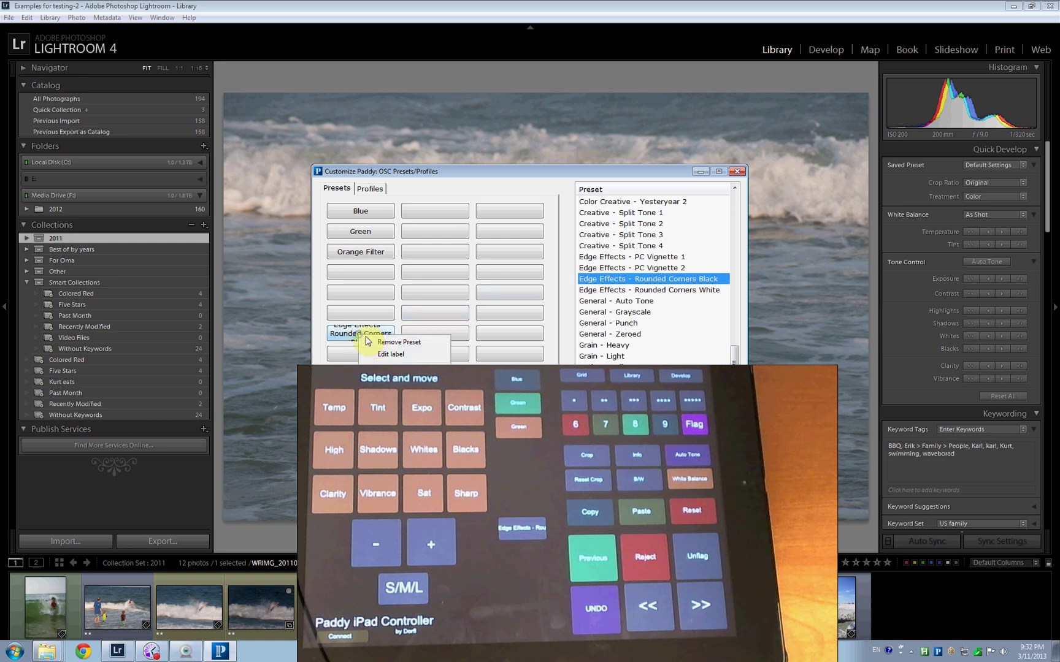
{"action": "left_click", "coordinate": [398, 355]}
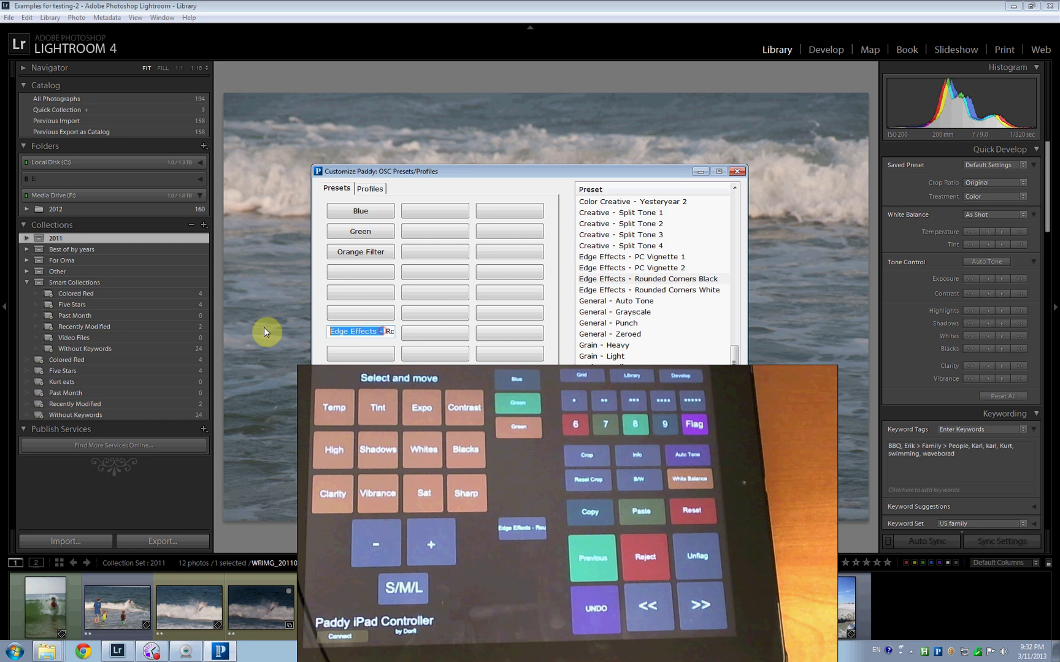
{"action": "key", "text": "Delete"}
{"action": "key", "text": "End"}
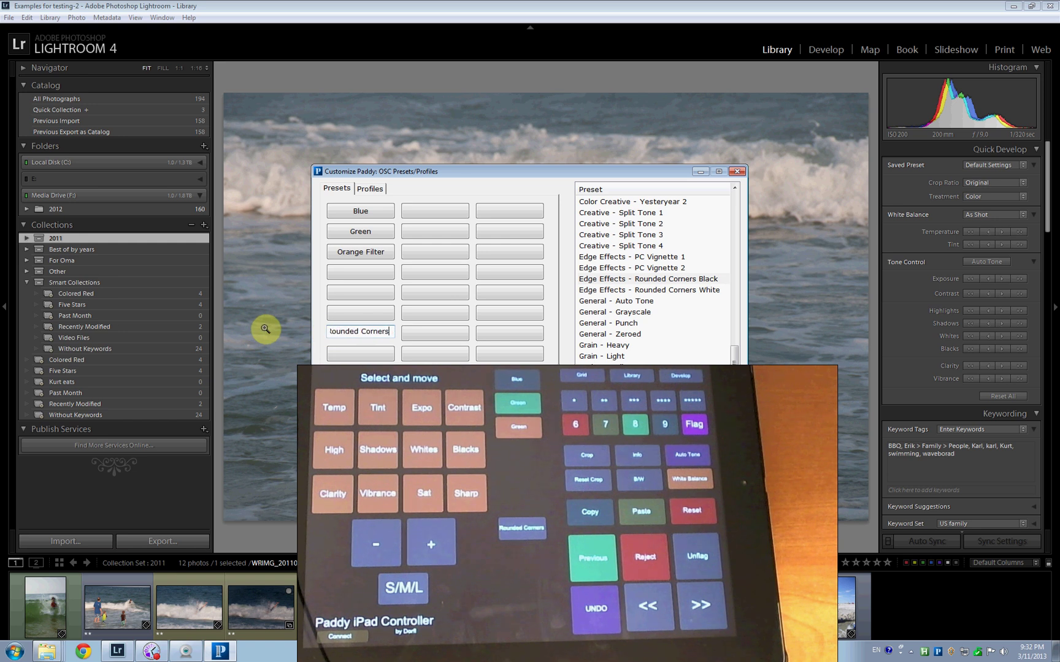
{"action": "key", "text": "Return"}
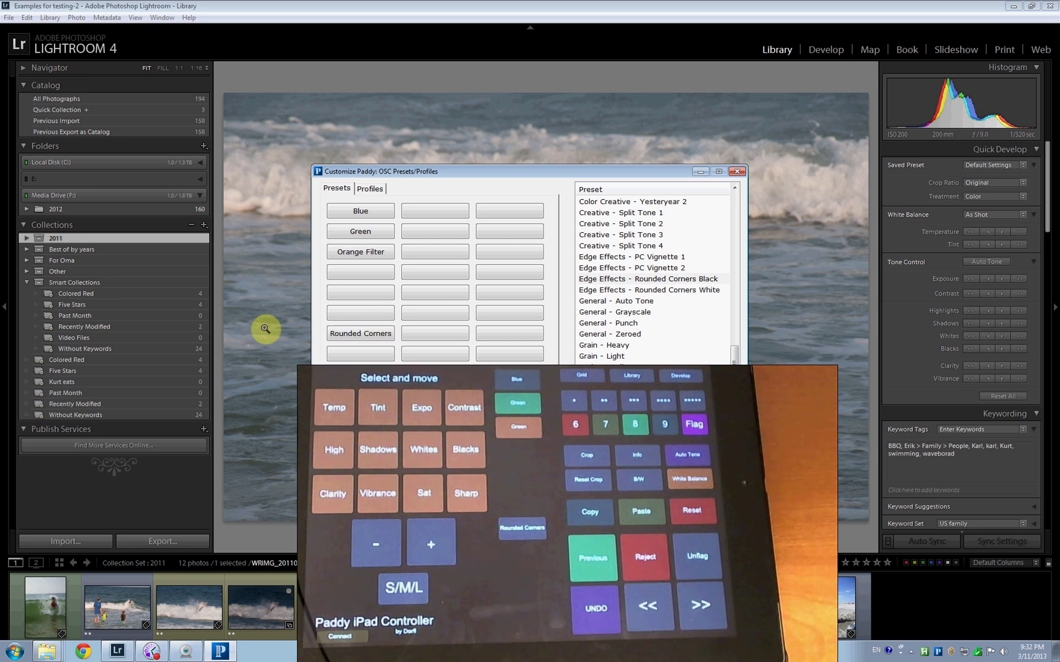
{"action": "right_click", "coordinate": [353, 336]}
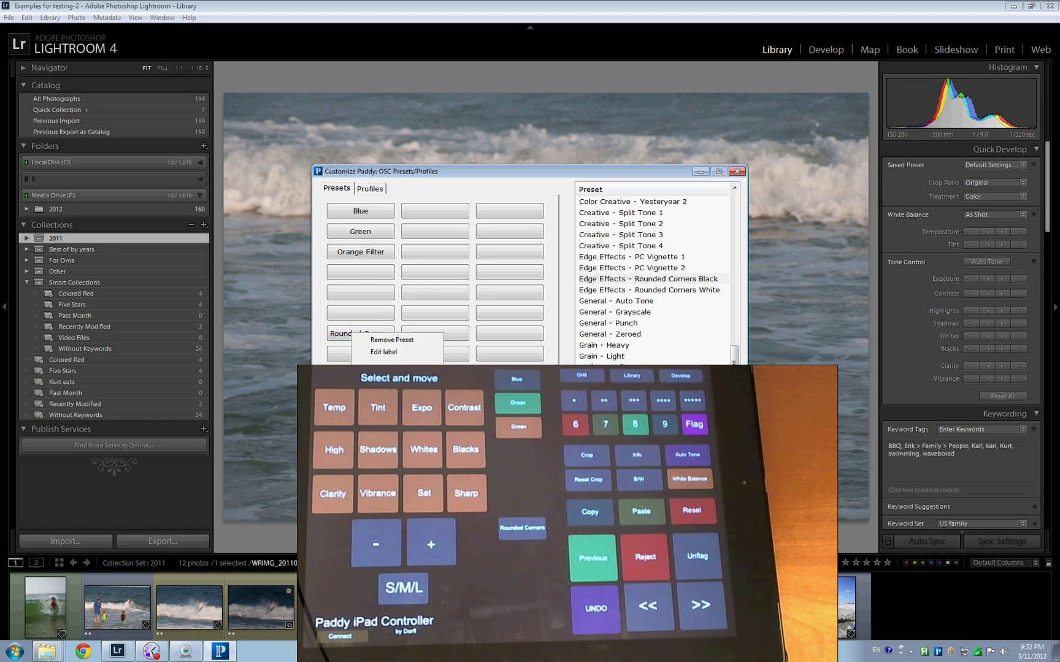
{"action": "key", "text": "Escape"}
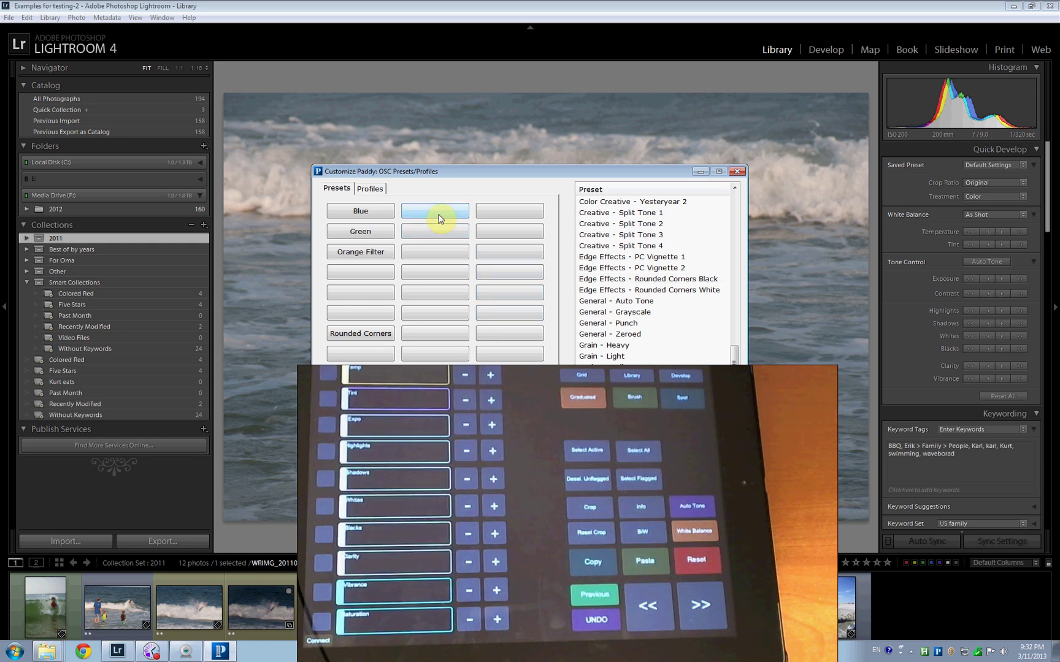
Step: Assign General - Auto Tone to the middle slot of the Orange Filter row
{"action": "right_click", "coordinate": [454, 304]}
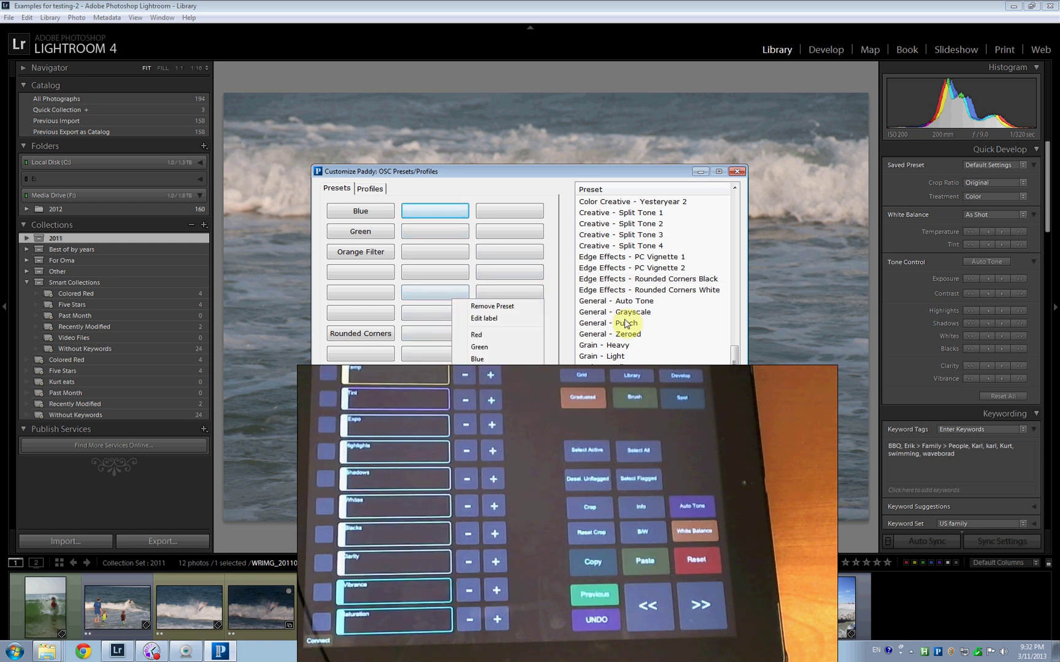
{"action": "left_click", "coordinate": [442, 253]}
{"action": "left_click_drag", "start_coordinate": [617, 301], "coordinate": [619, 305]}
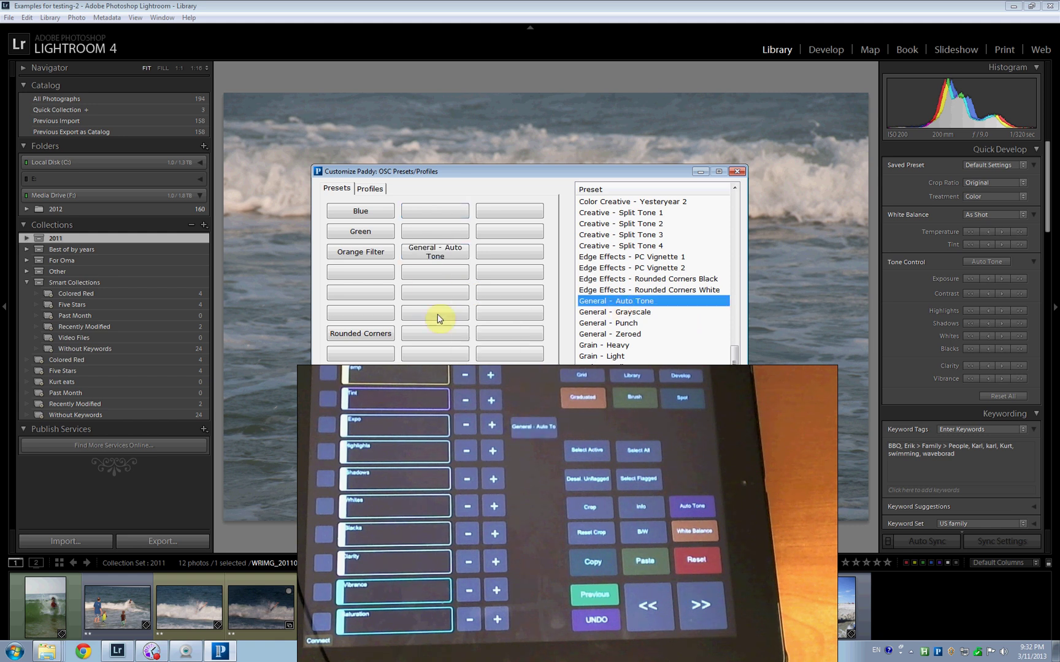
{"action": "left_click", "coordinate": [517, 233]}
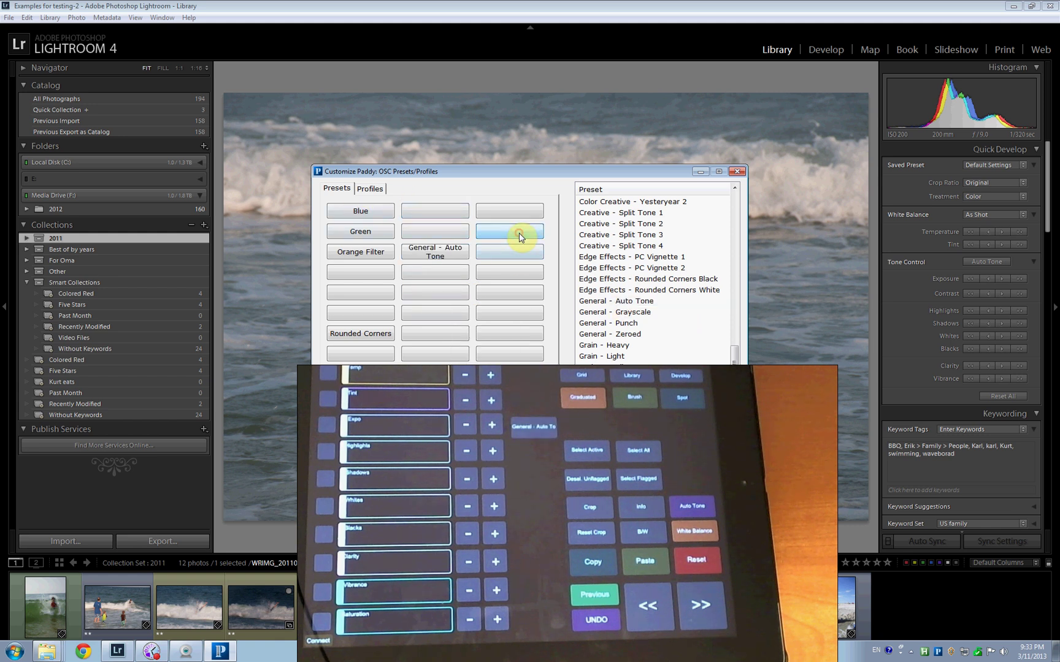
Step: Under Profiles, set profile buttons one to three to Adobe Standard, Camera Faithful and Camera Landscape
{"action": "left_click", "coordinate": [370, 188]}
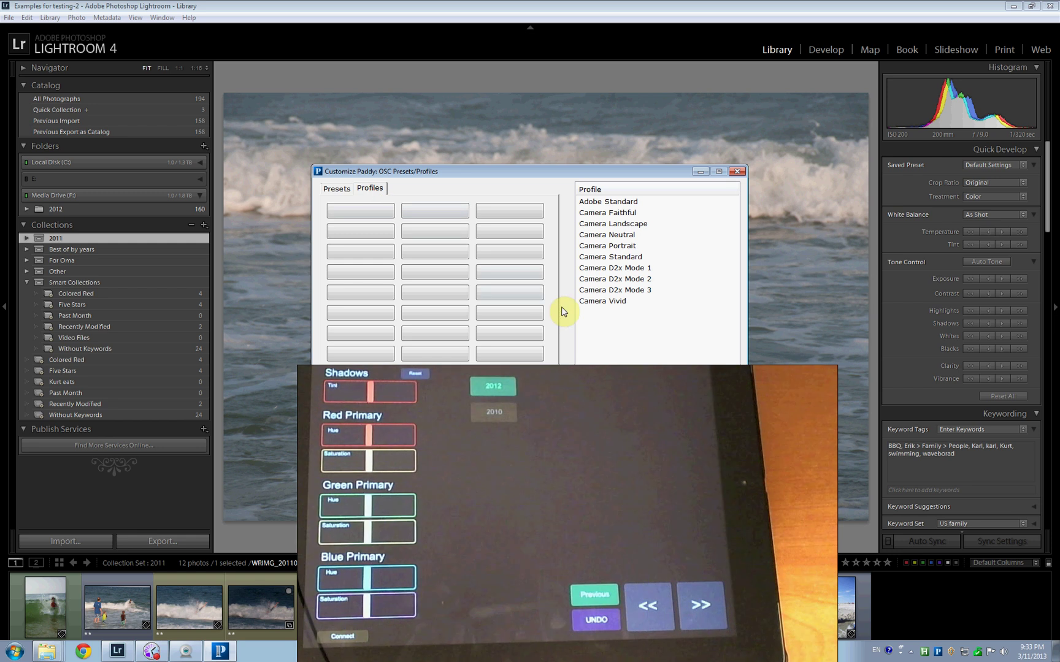
{"action": "left_click", "coordinate": [351, 213]}
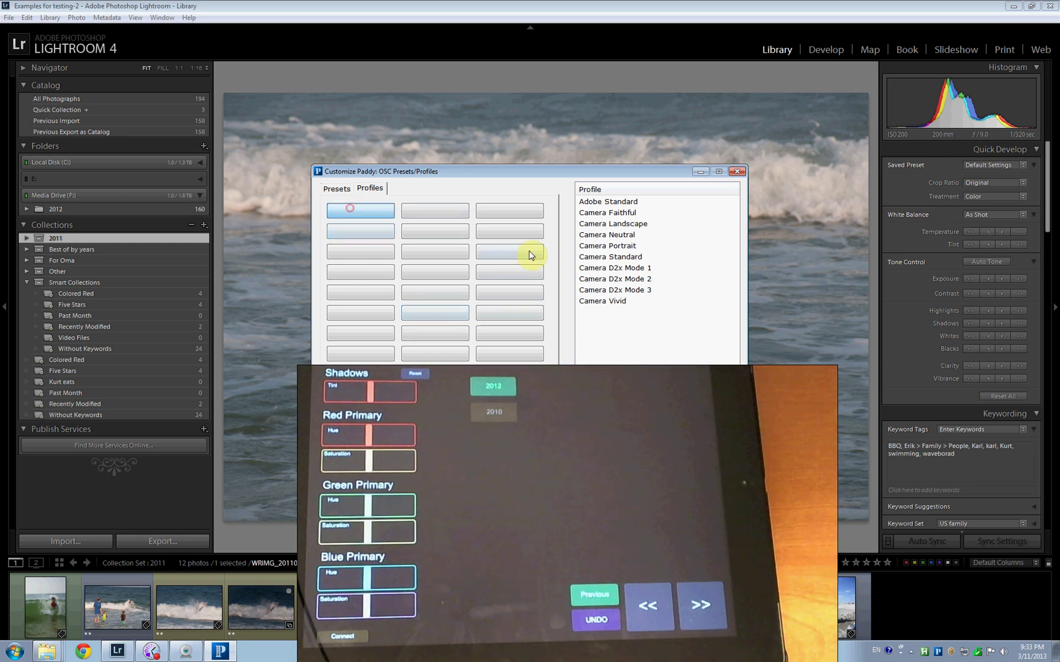
{"action": "left_click", "coordinate": [615, 201]}
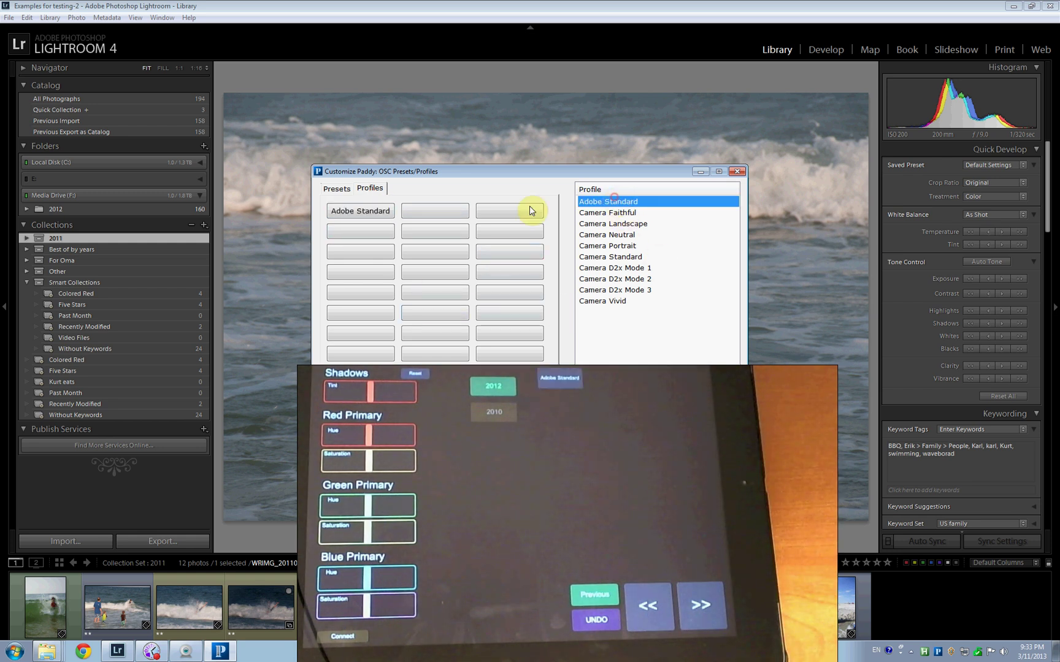
{"action": "left_click", "coordinate": [598, 206]}
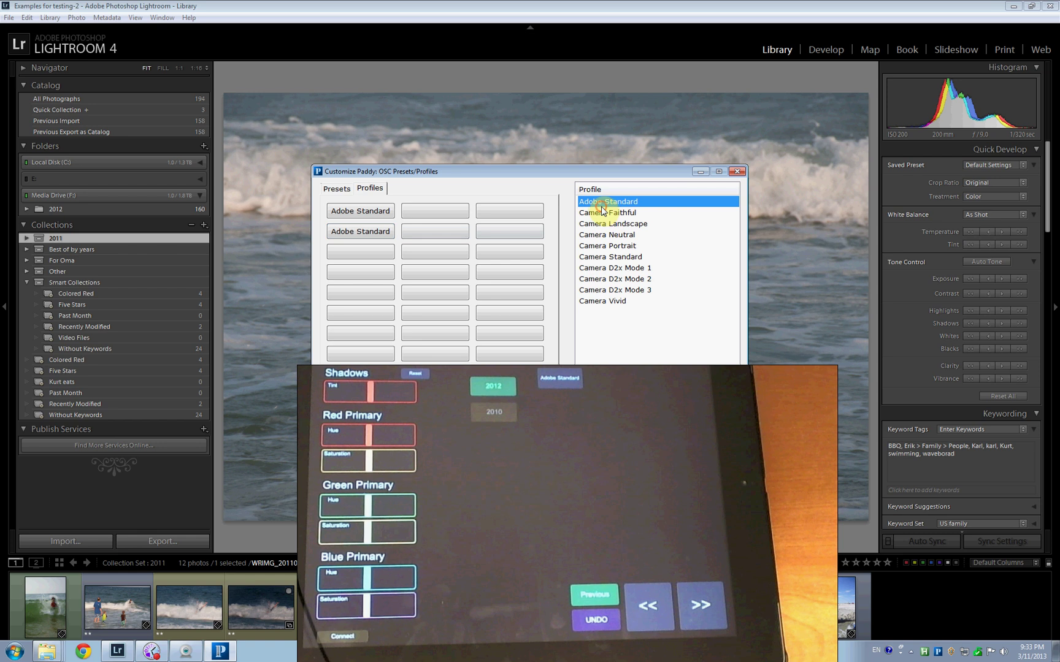
{"action": "left_click", "coordinate": [378, 230]}
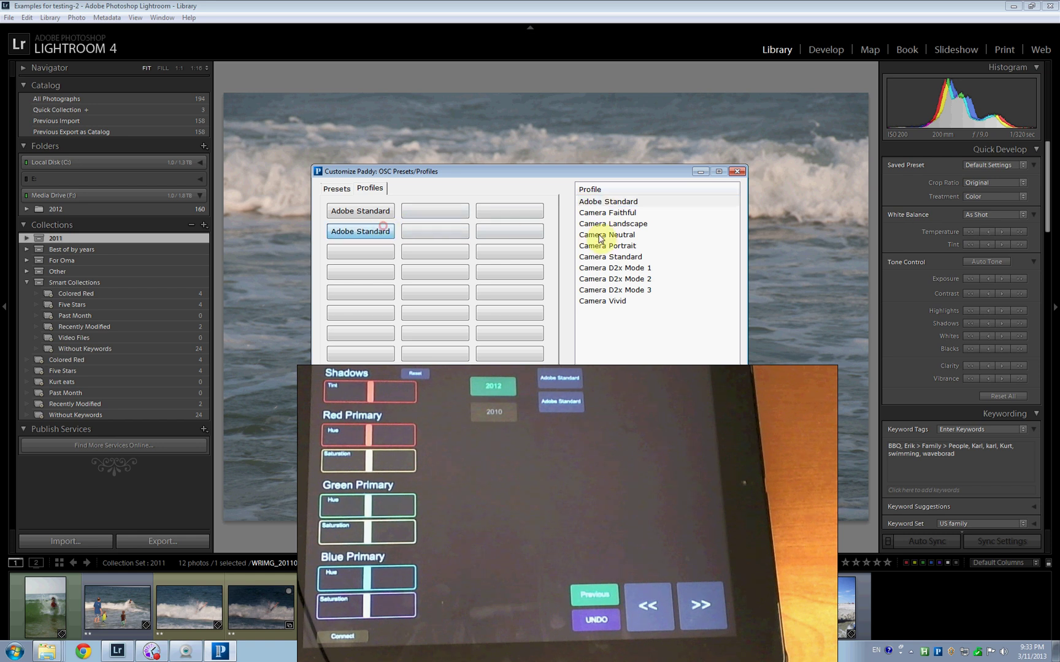
{"action": "left_click", "coordinate": [606, 212]}
{"action": "left_click", "coordinate": [403, 248]}
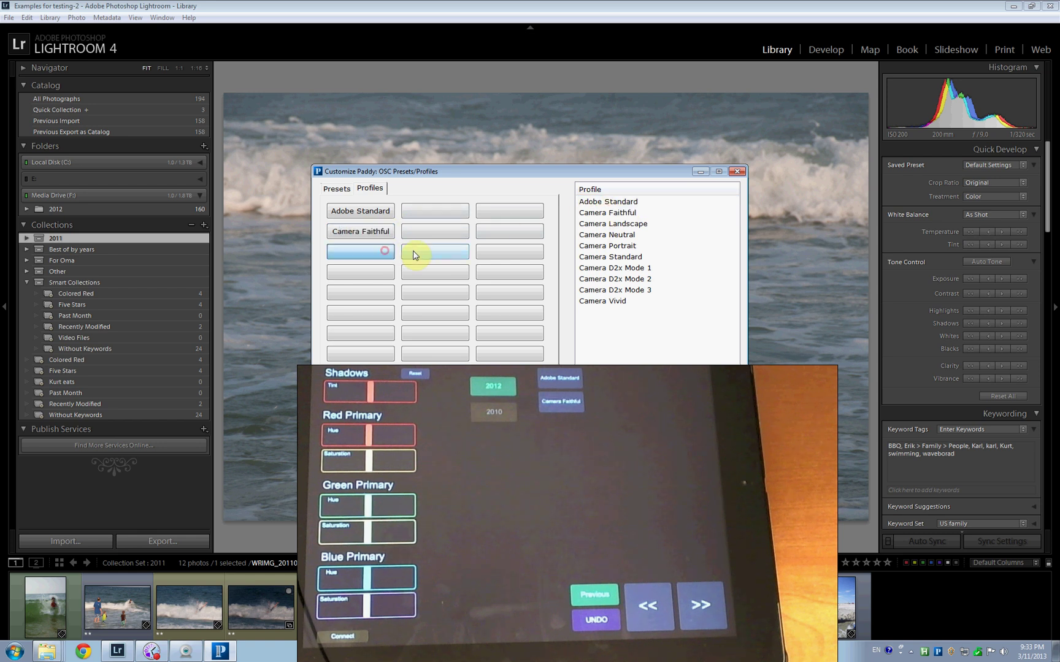
{"action": "left_click", "coordinate": [604, 224]}
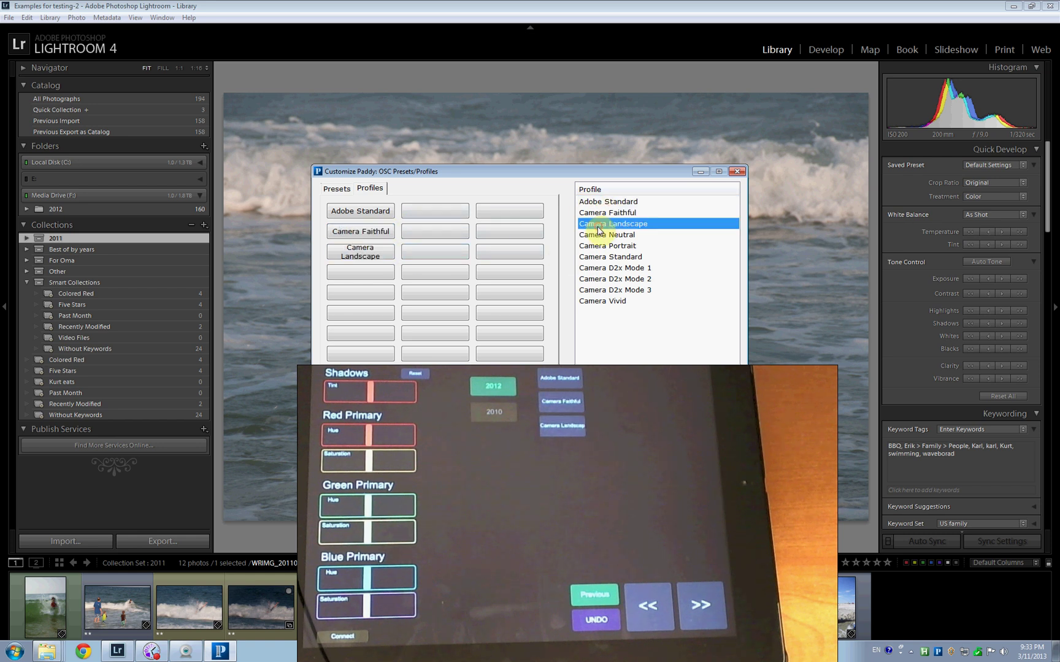
{"action": "right_click", "coordinate": [379, 257]}
{"action": "left_click", "coordinate": [377, 256]}
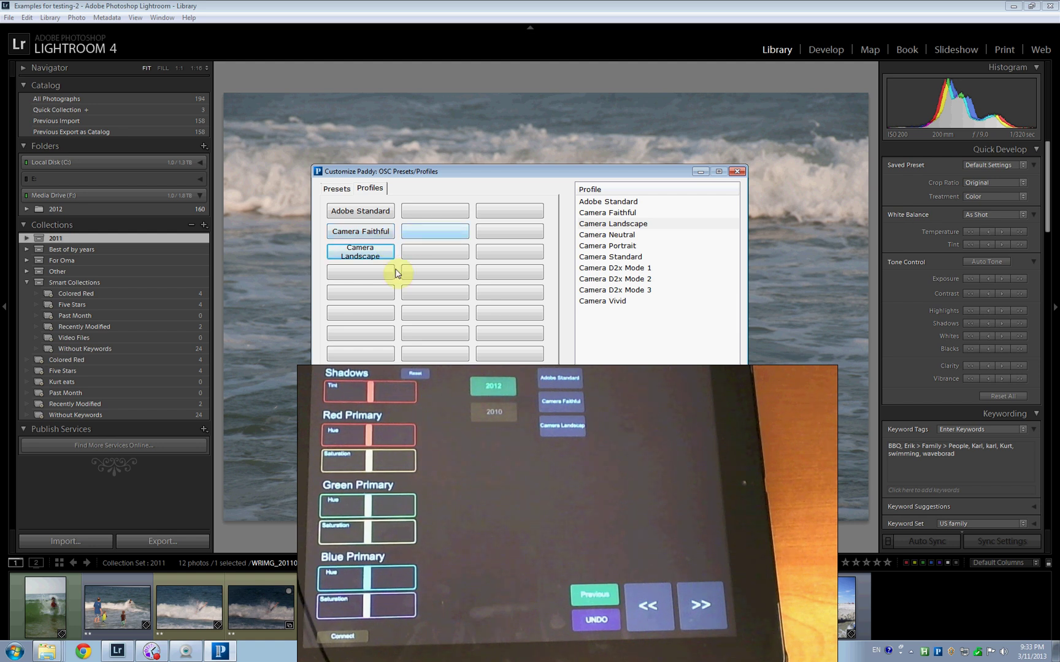
Step: Close the Paddy customization window with Alt+F4 and switch to the Develop module
{"action": "key", "text": "alt+F4"}
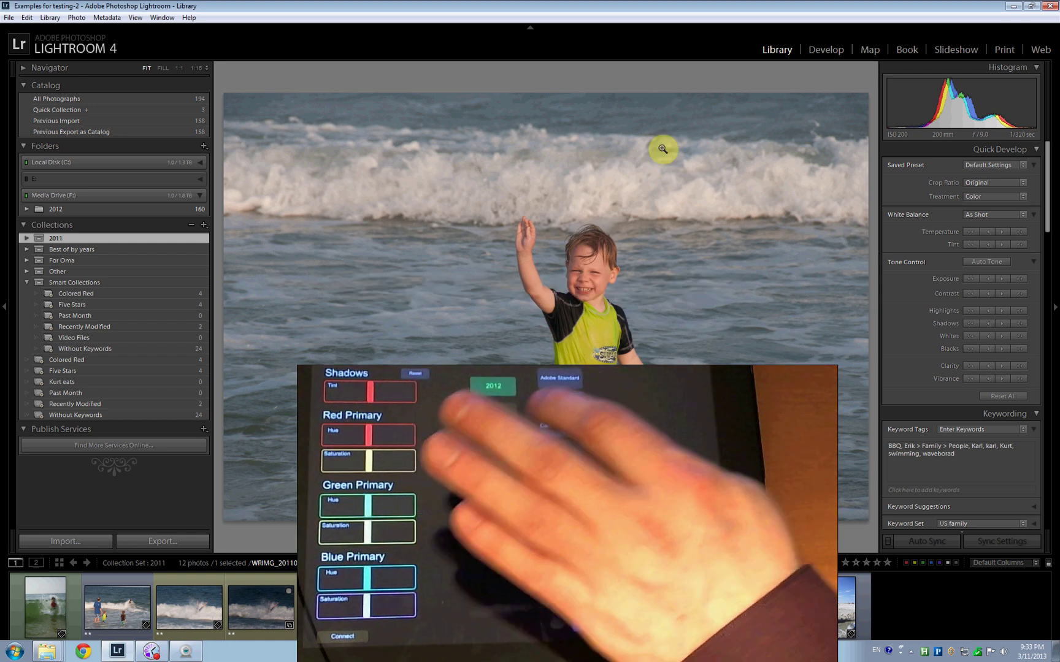
{"action": "left_click", "coordinate": [831, 44]}
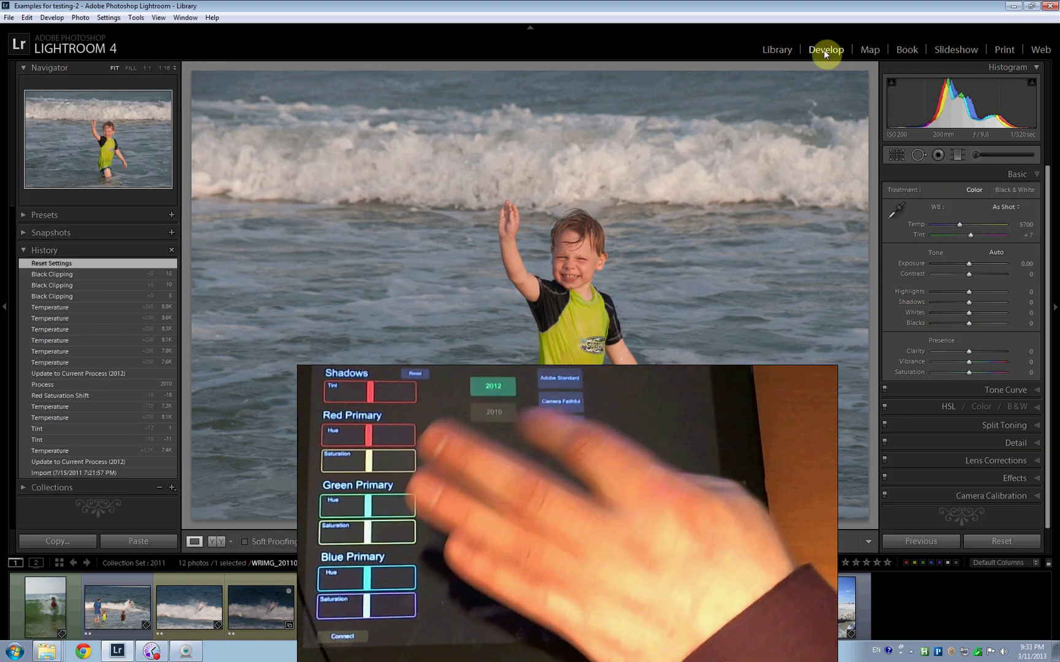